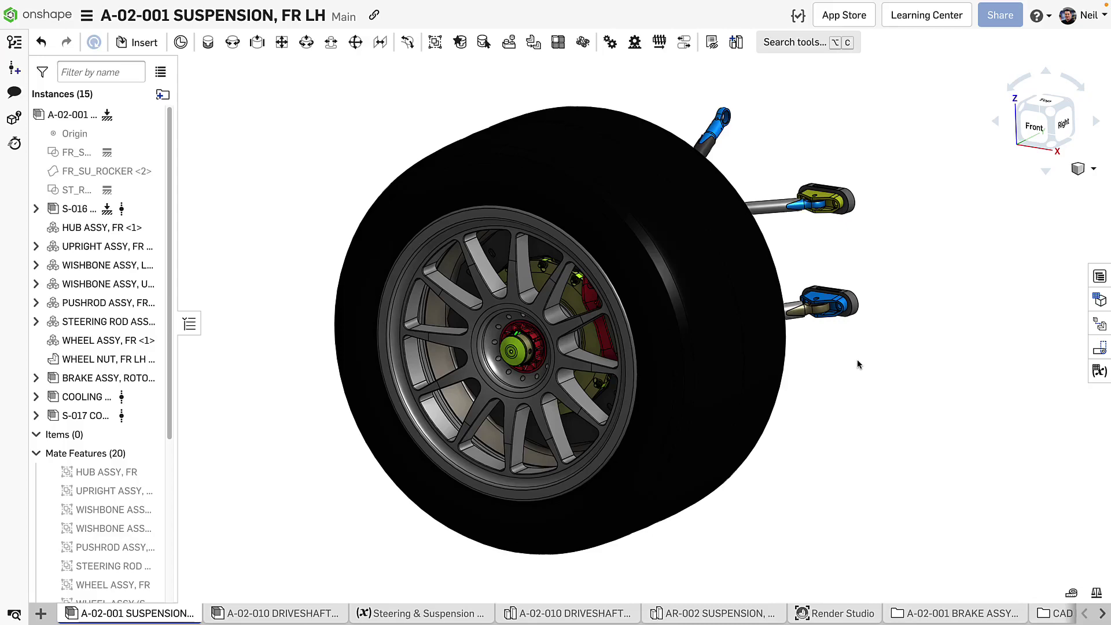
View the front-left suspension assembly from behind and select the COOLING duct instance
right_drag(858, 363, 683, 376)
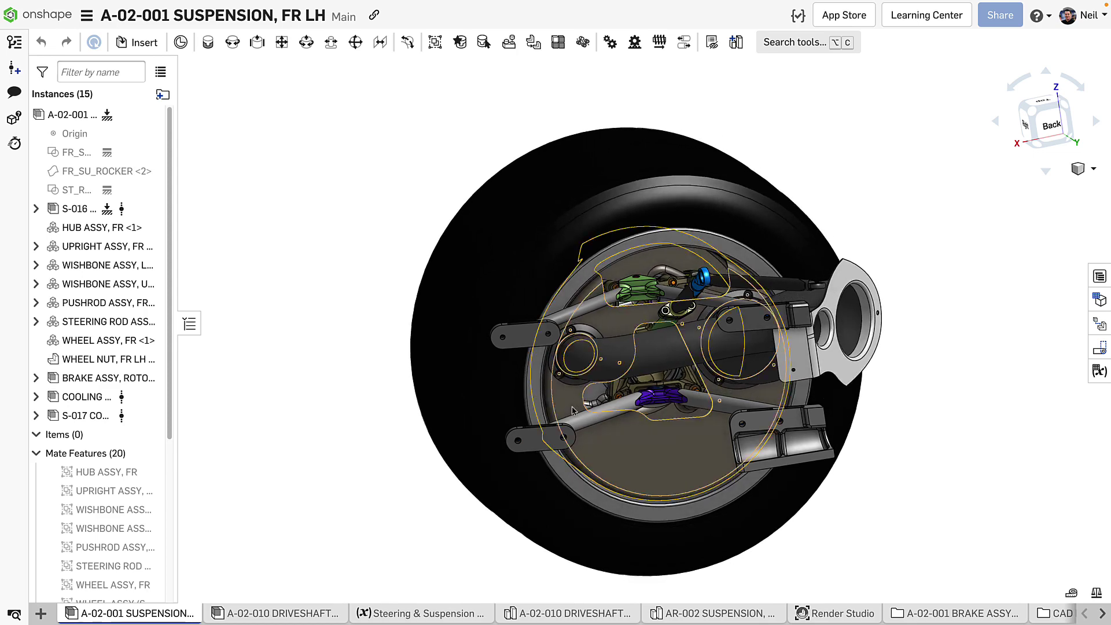
click(87, 396)
Add S-017 to the selection and isolate both cooling duct parts, tilting the view from above
shift+click(97, 415)
right_click(96, 417)
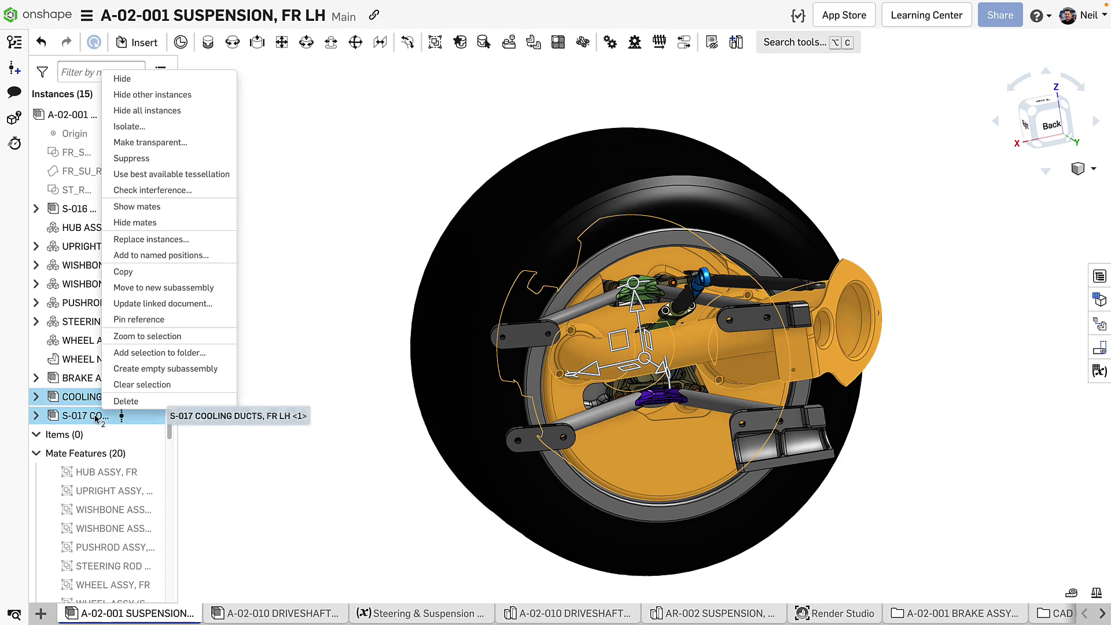
click(129, 126)
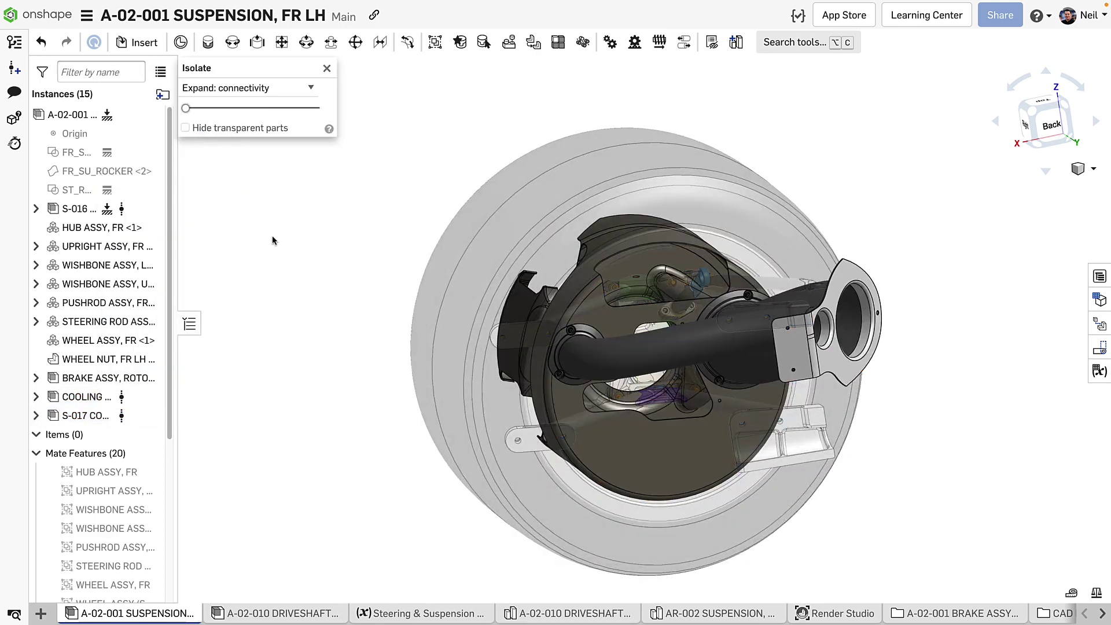
right_drag(314, 264, 323, 282)
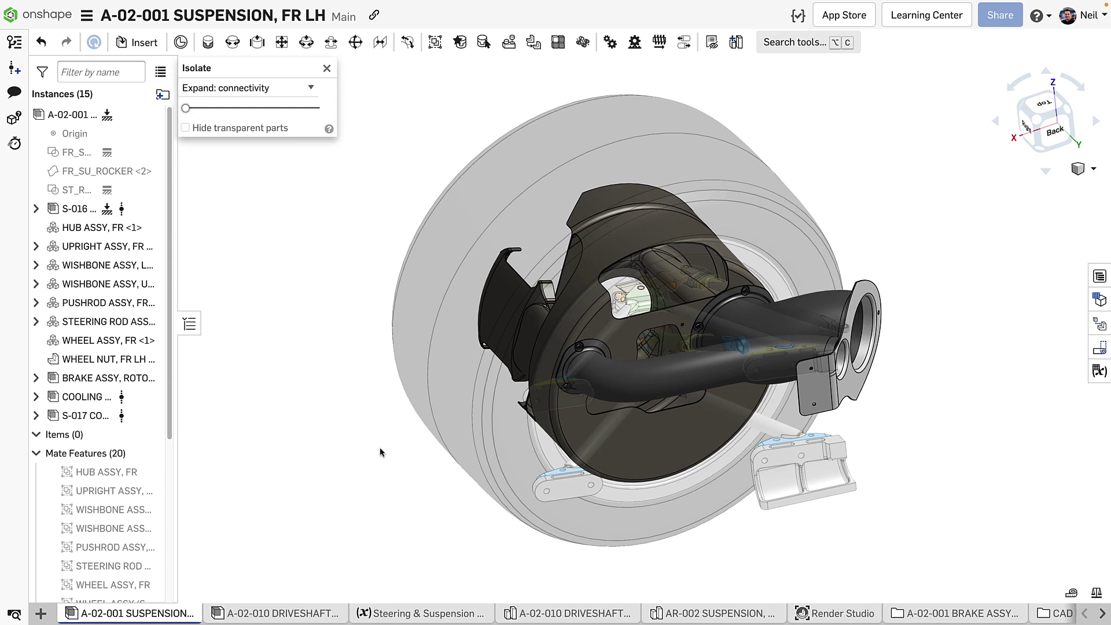
mouse_move(423, 613)
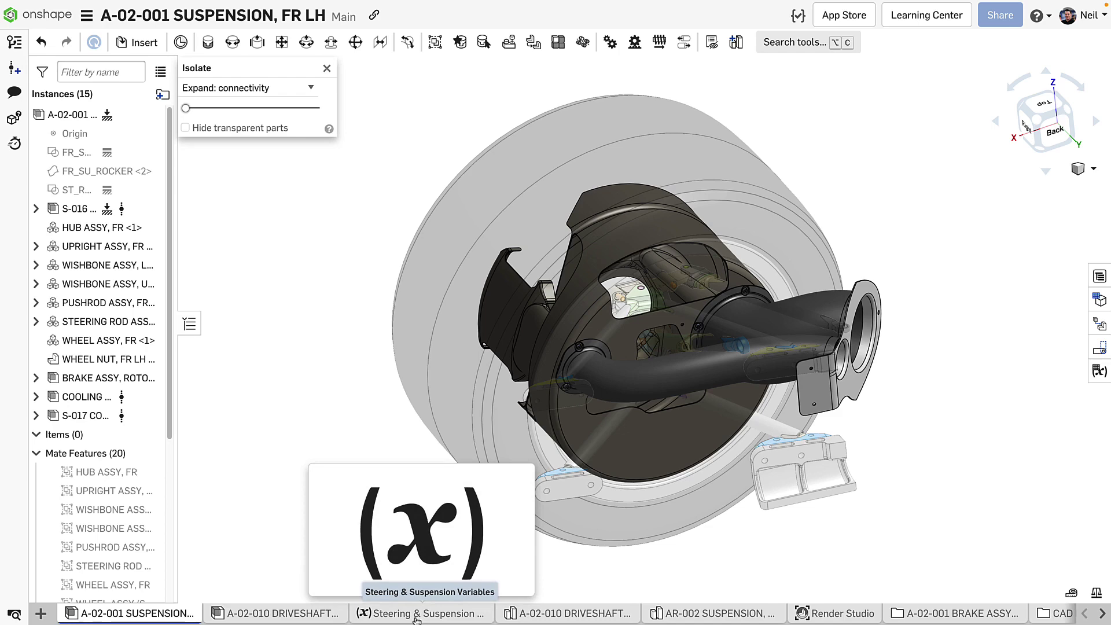
In Steering & Suspension Variables, change ST_NEUTRAL to 305 mm, then return to A-02-001 SUSPENSION
click(416, 615)
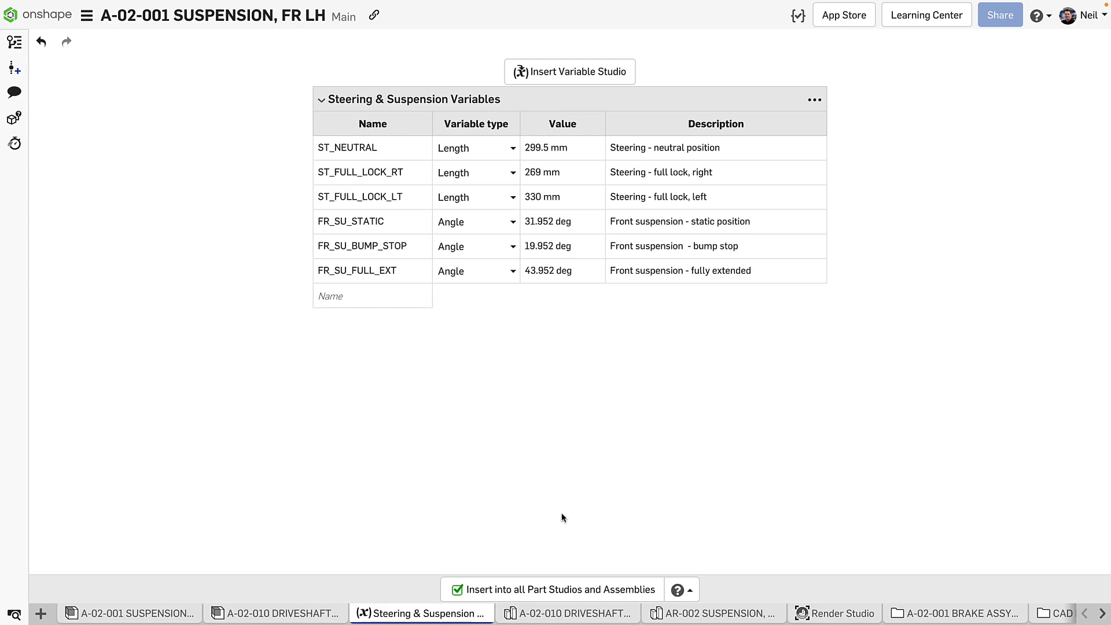
click(688, 592)
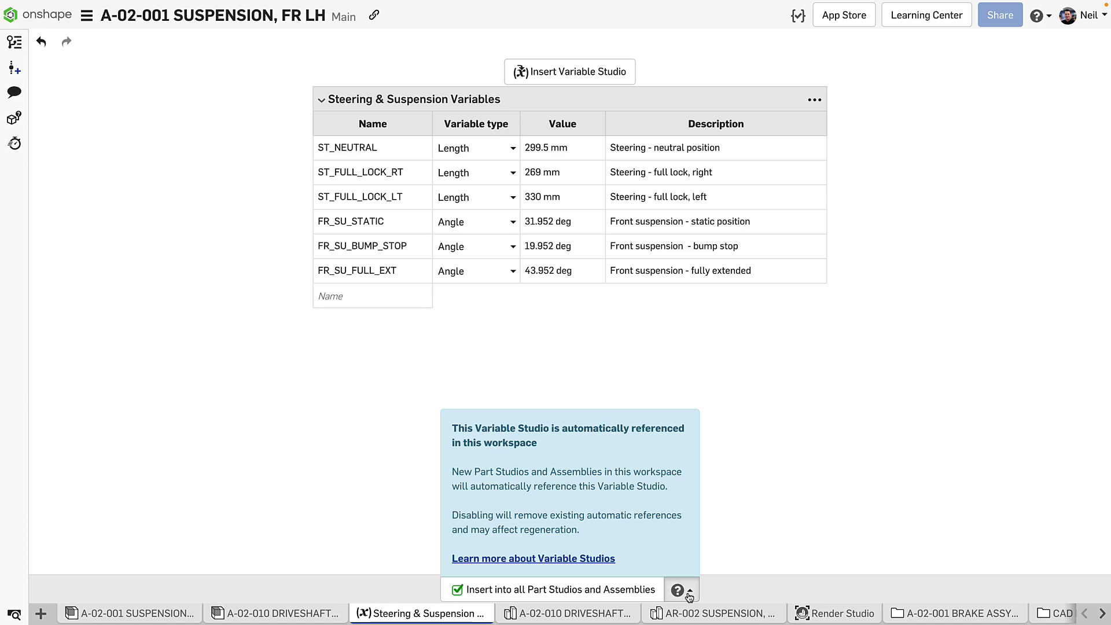
click(688, 594)
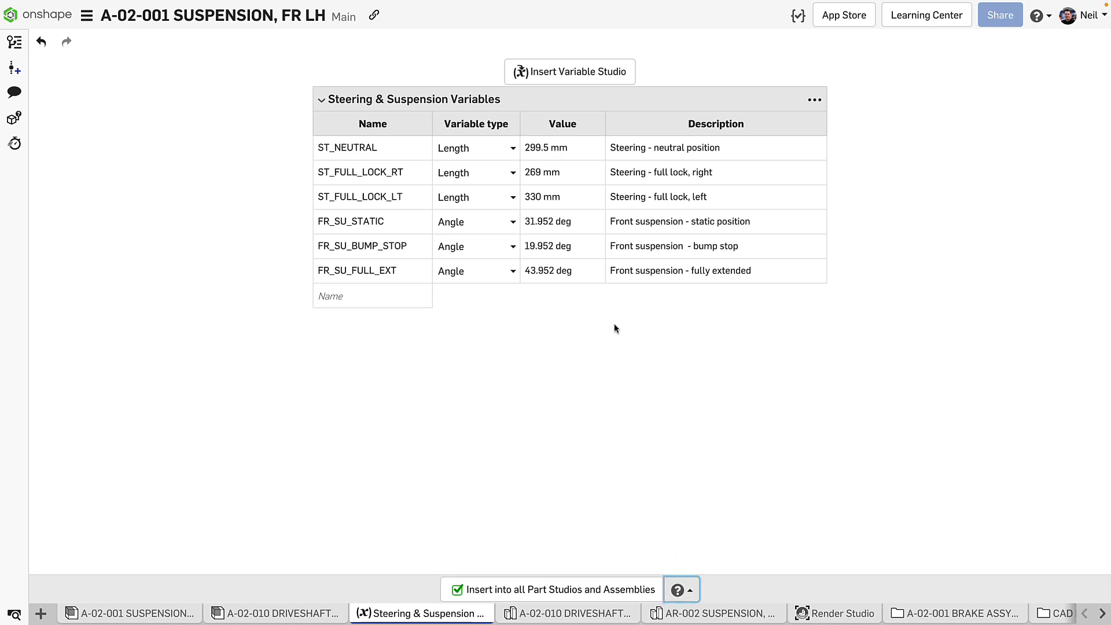
click(570, 152)
text(305)
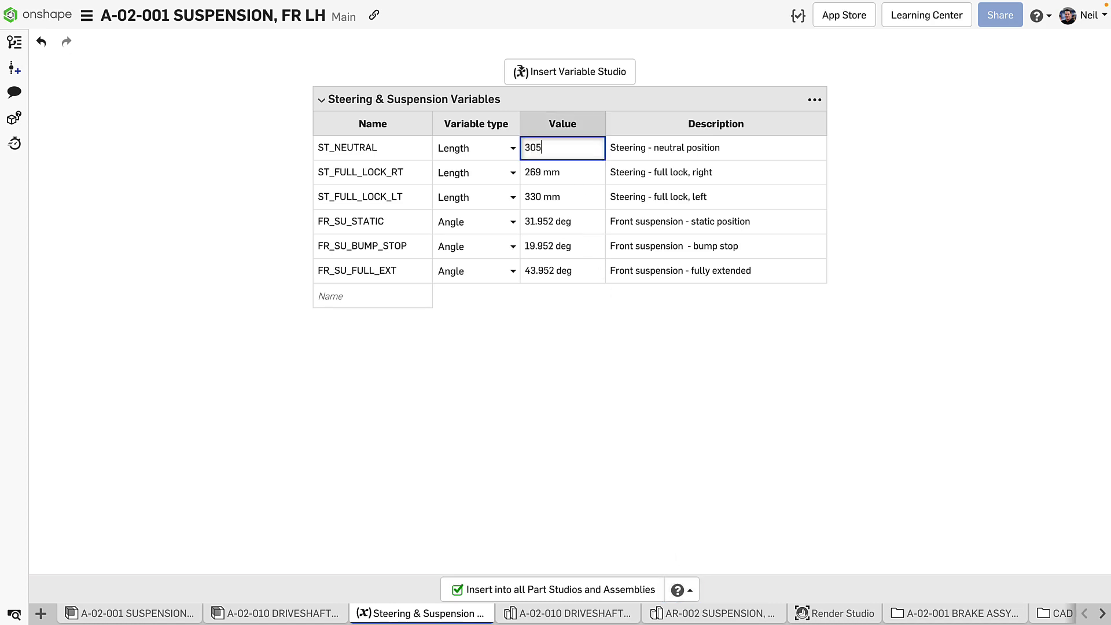
key(Return)
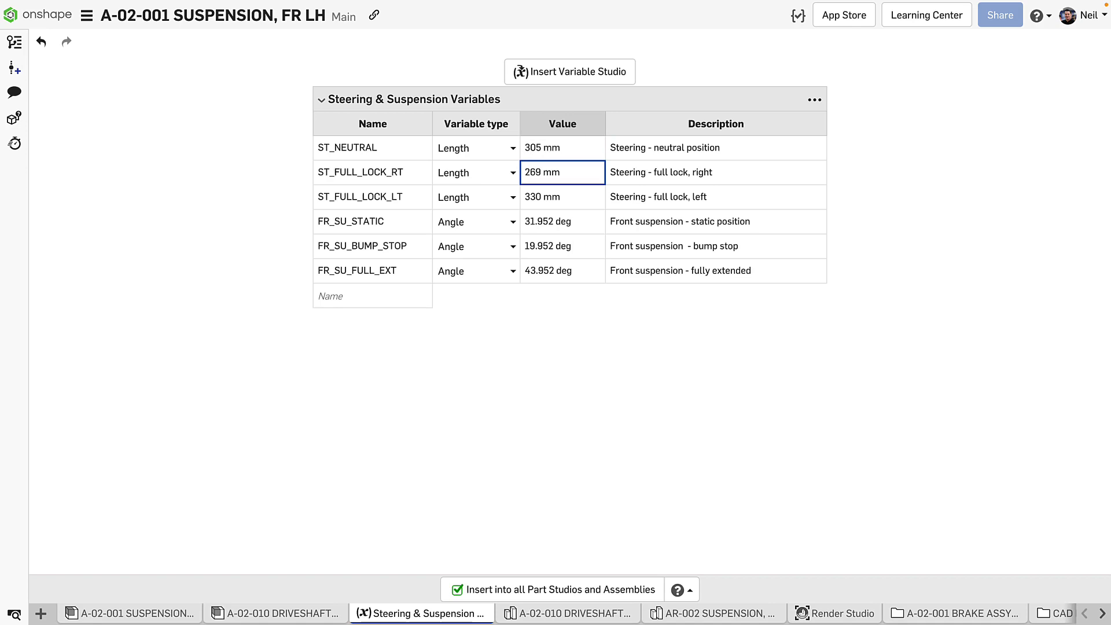
click(173, 614)
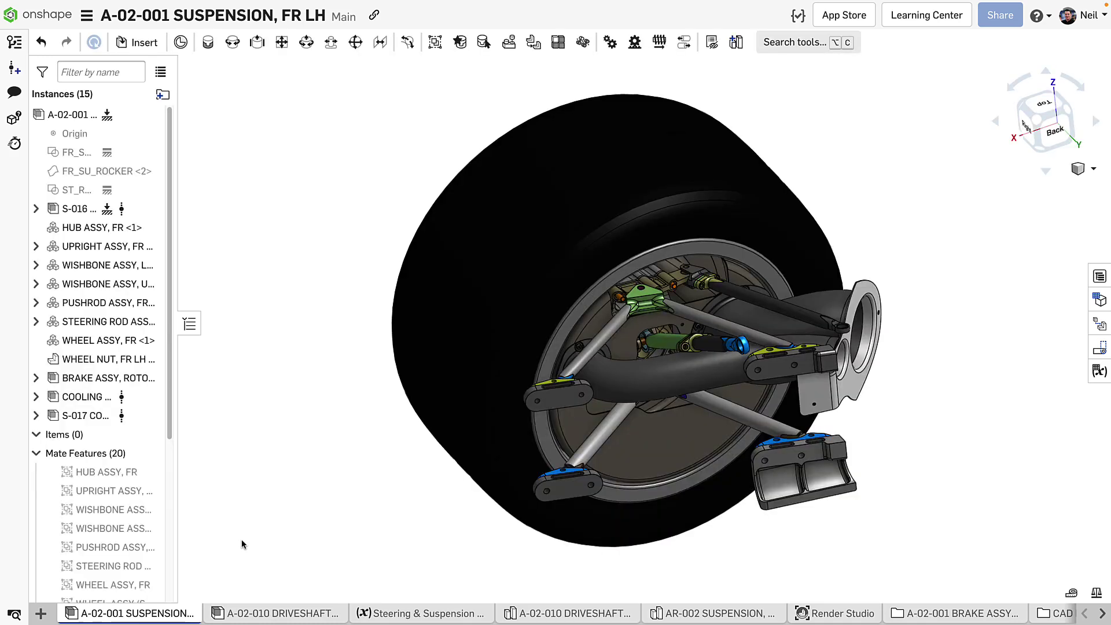
Display the assembly's variable table, where ST_NEUTRAL now reads 305 mm
click(42, 614)
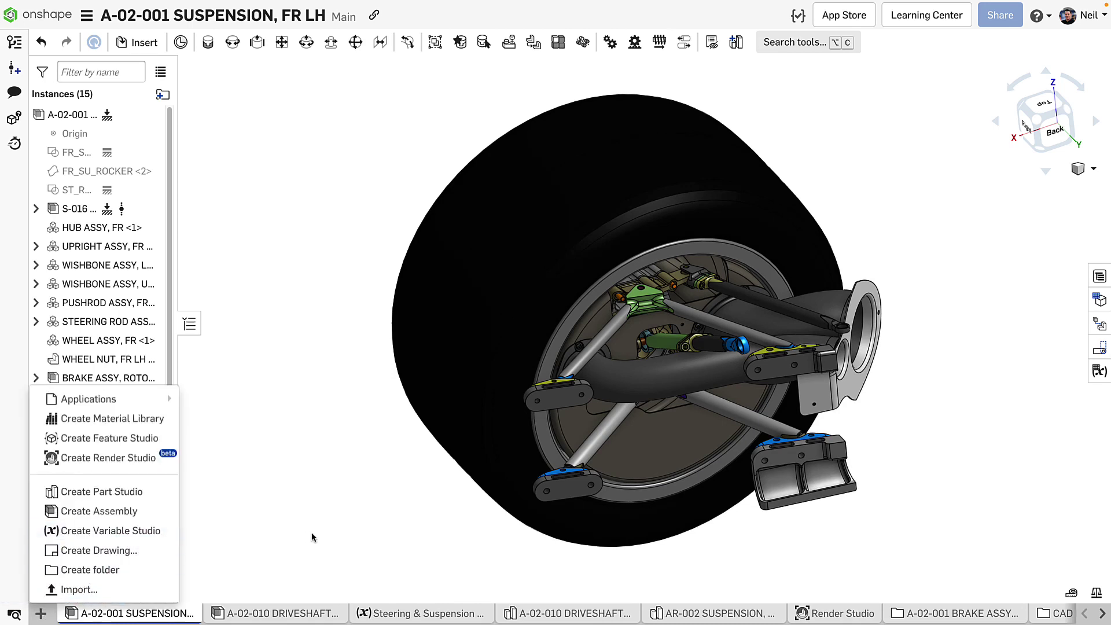
click(1101, 372)
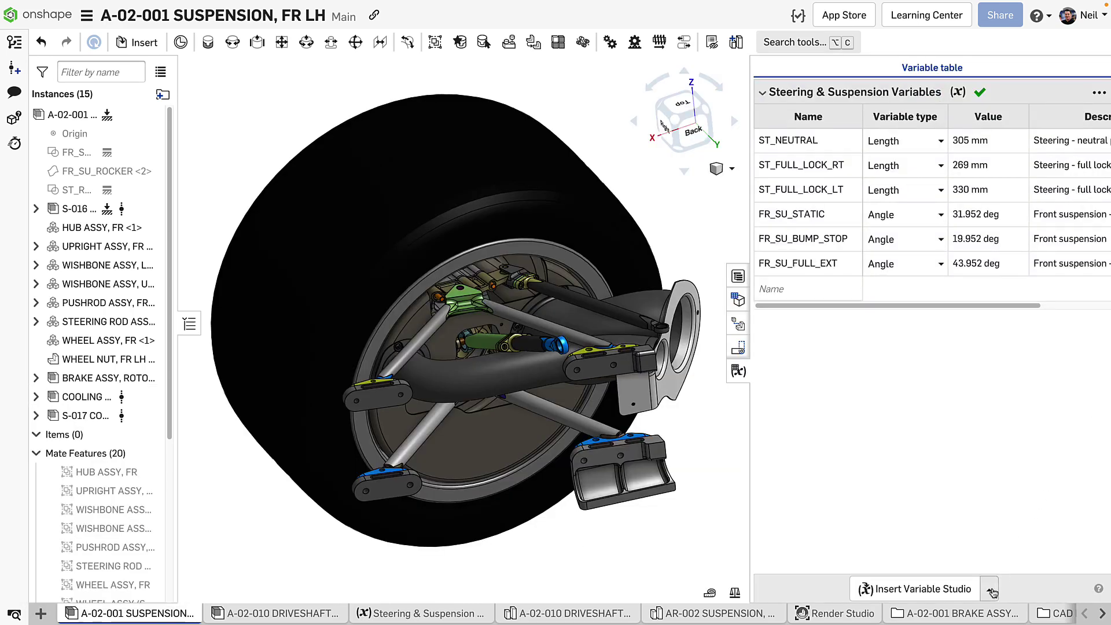
click(989, 589)
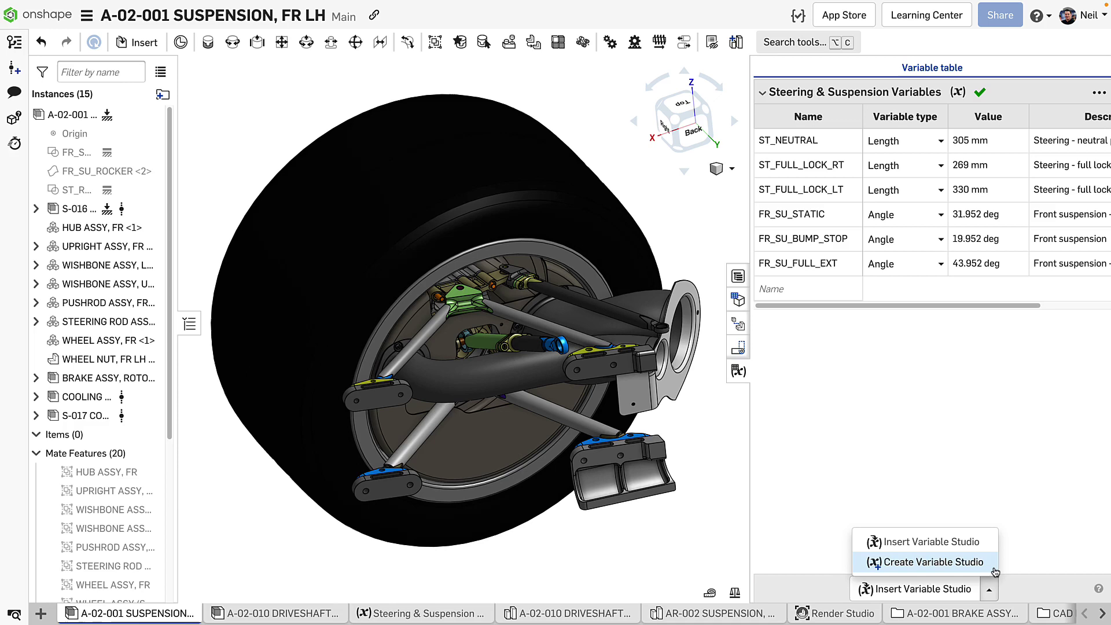
click(993, 544)
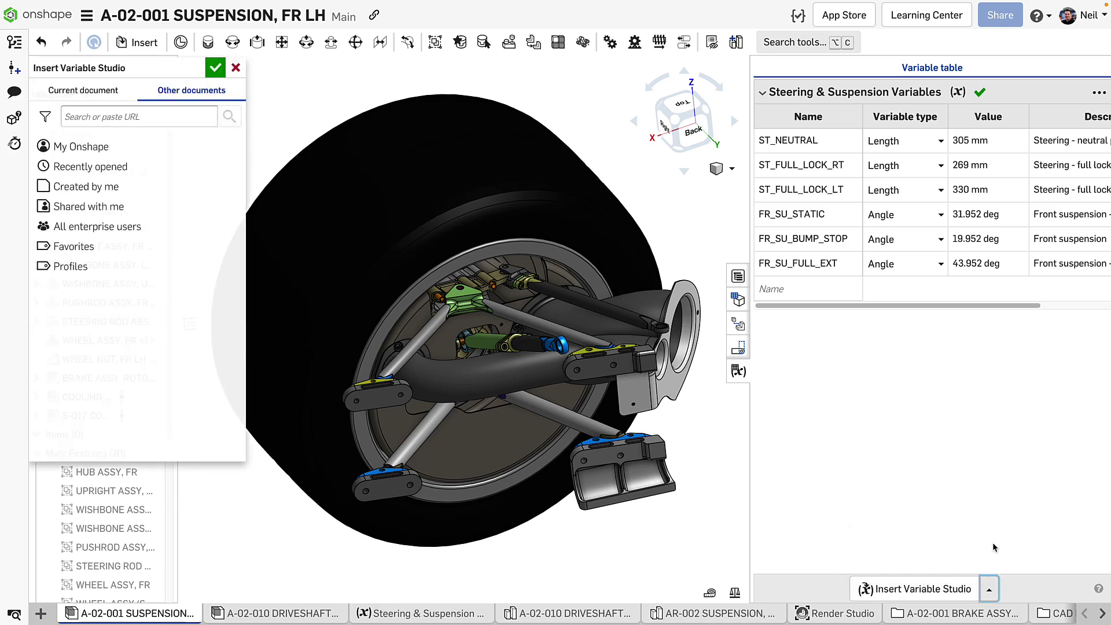
click(54, 93)
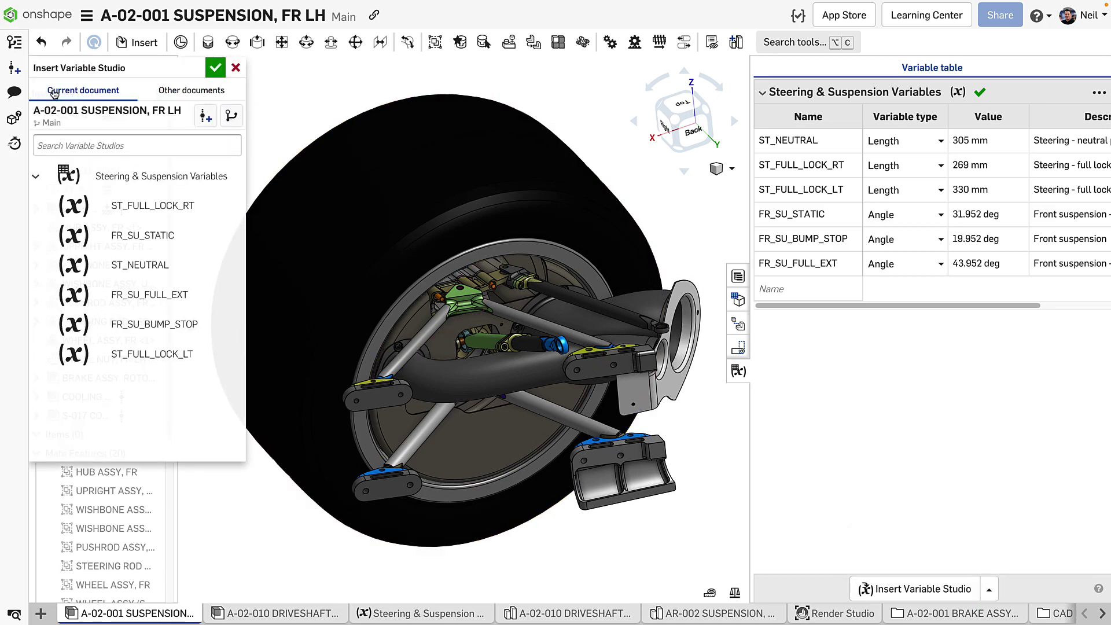
click(180, 95)
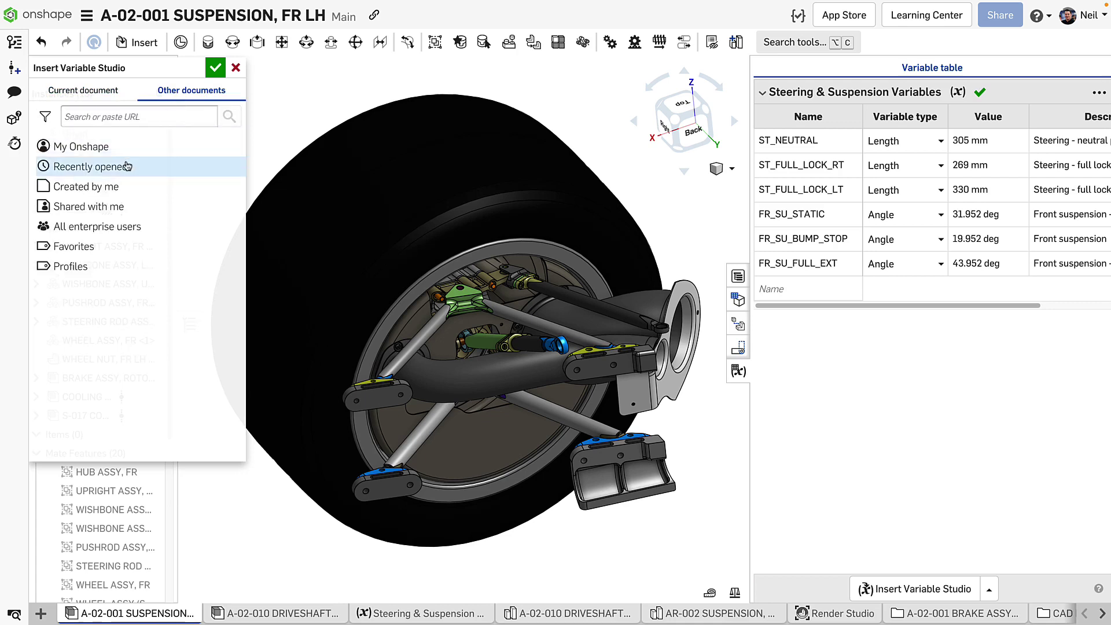
click(122, 163)
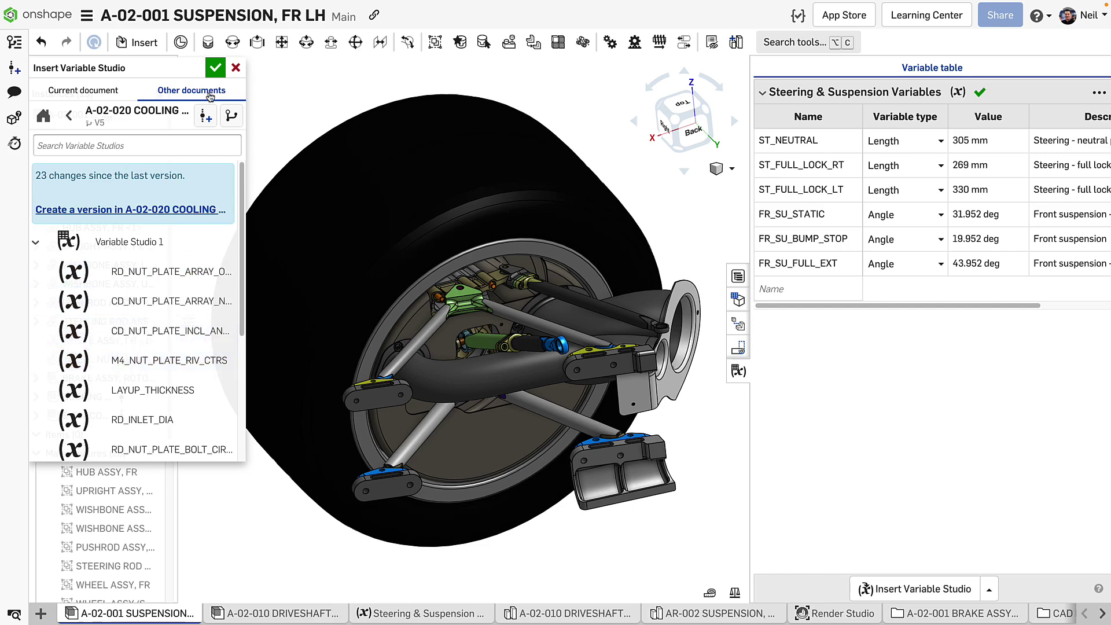
click(236, 68)
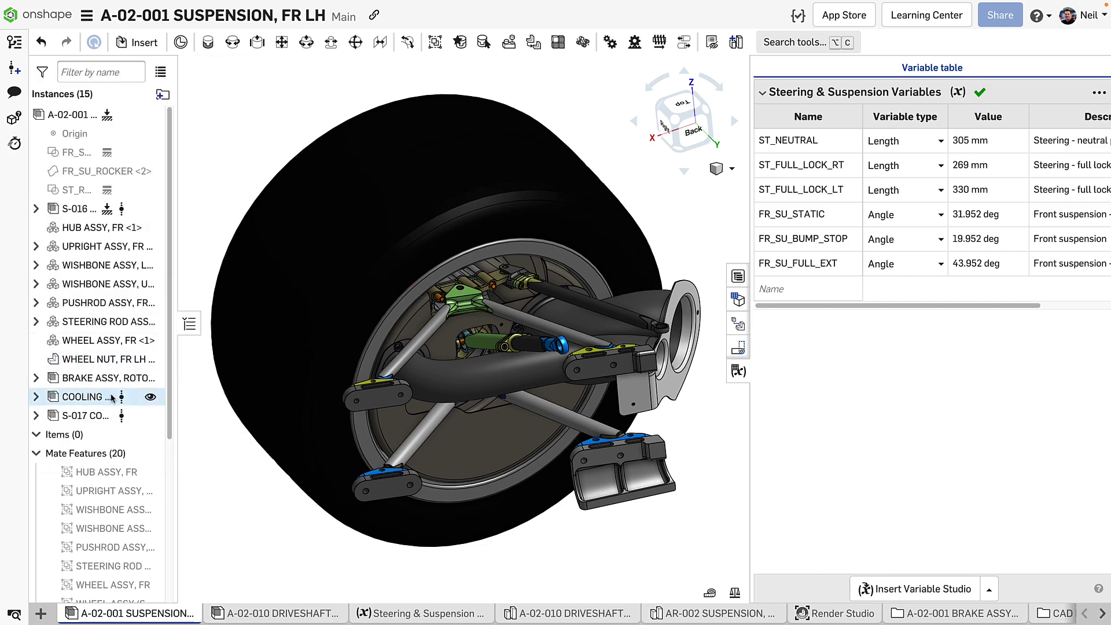
Isolate COOLING and S-017 with Shift+I, zooming and orbiting for a close side view
click(87, 397)
shift+click(107, 415)
key(shift+i)
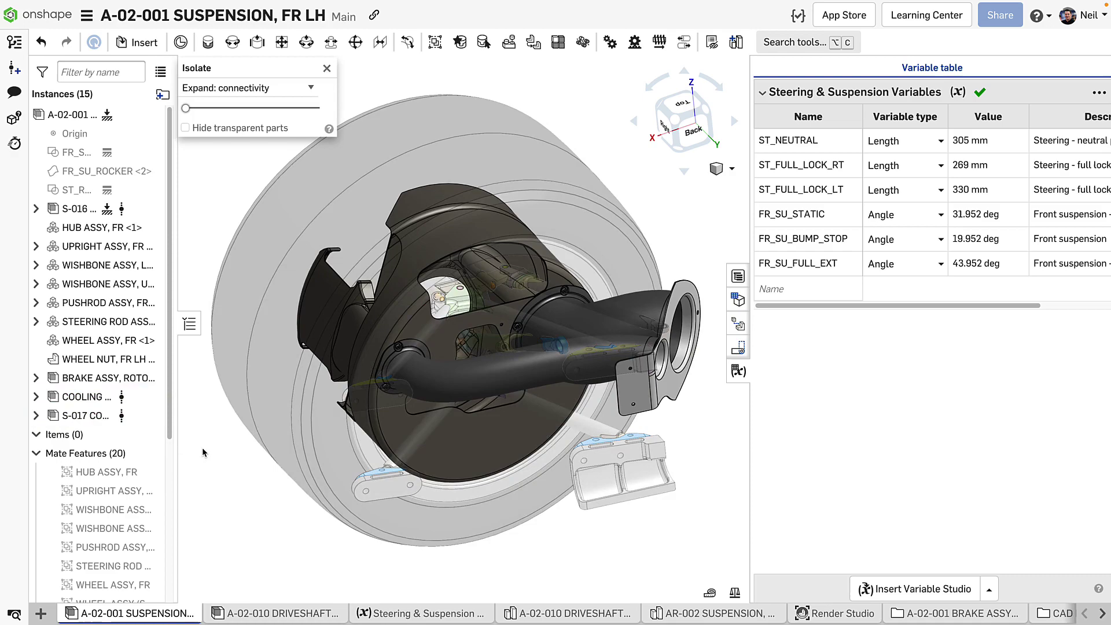
scroll(440, 367, up, 5)
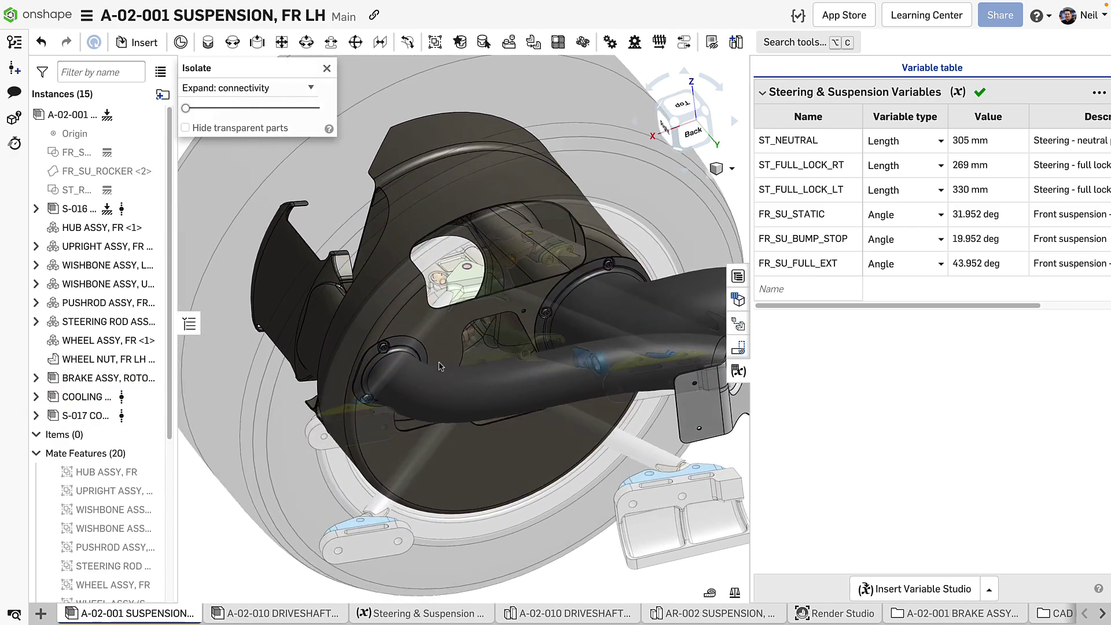
mouse_move(440, 367)
right_down()
mouse_move(441, 336)
mouse_move(448, 353)
right_up()
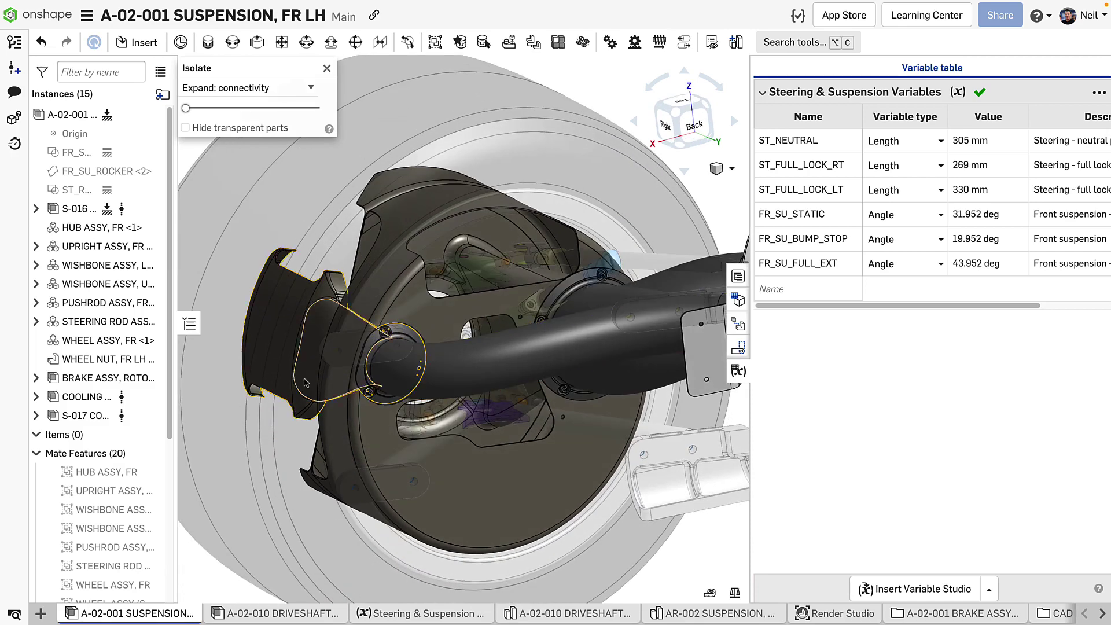
right_click(96, 397)
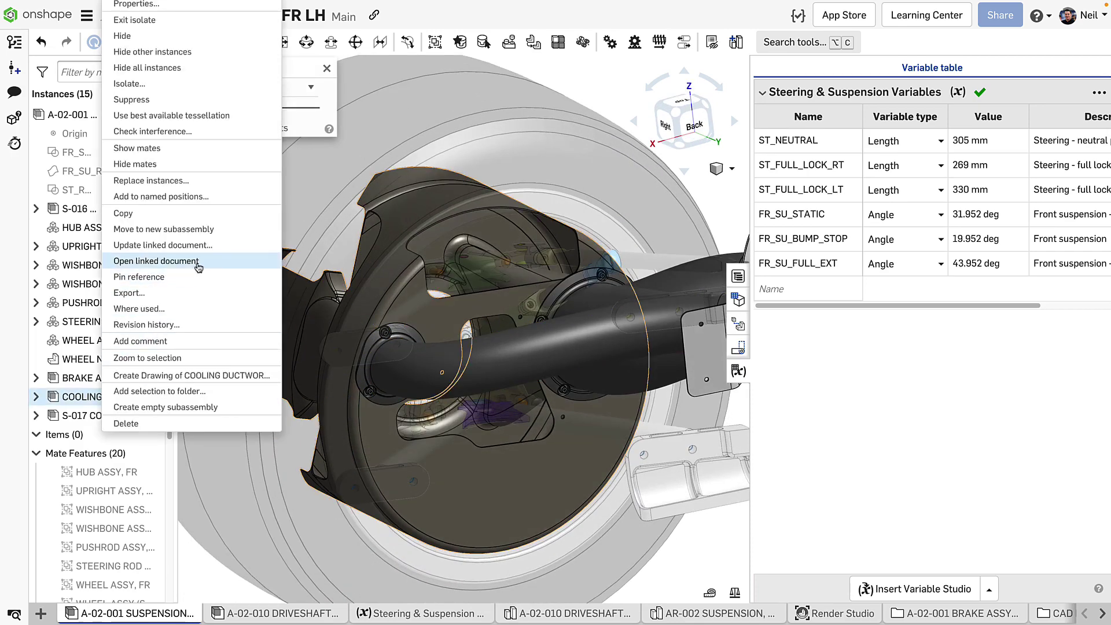
Open the linked A-02-020 ductwork in Main, hide ENCLOSURE, and frame the duct's inlet flange
click(196, 261)
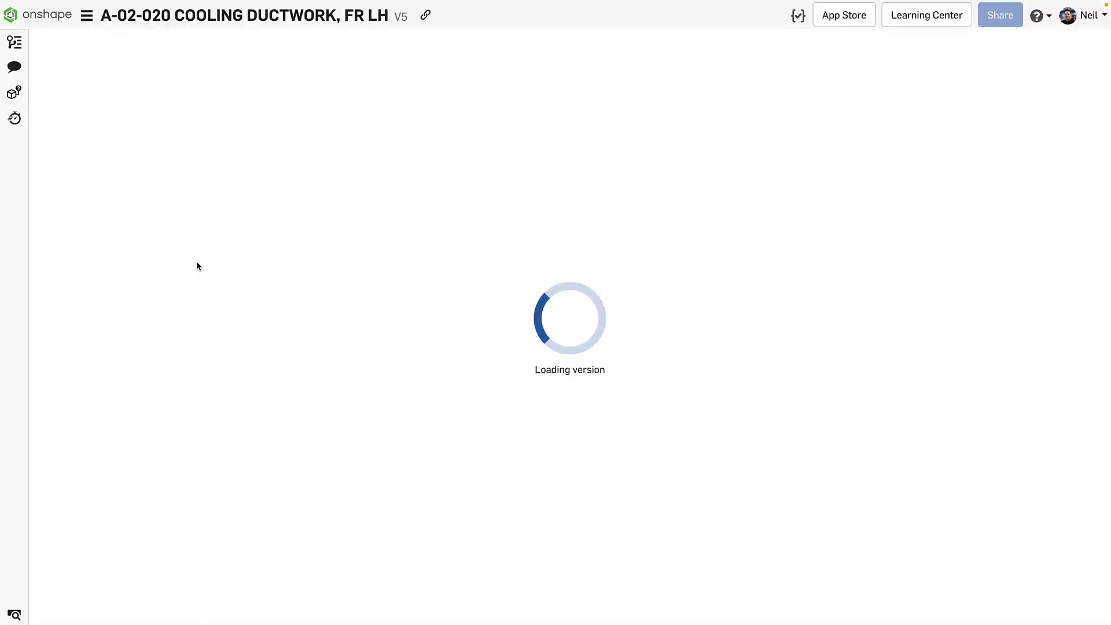
click(169, 44)
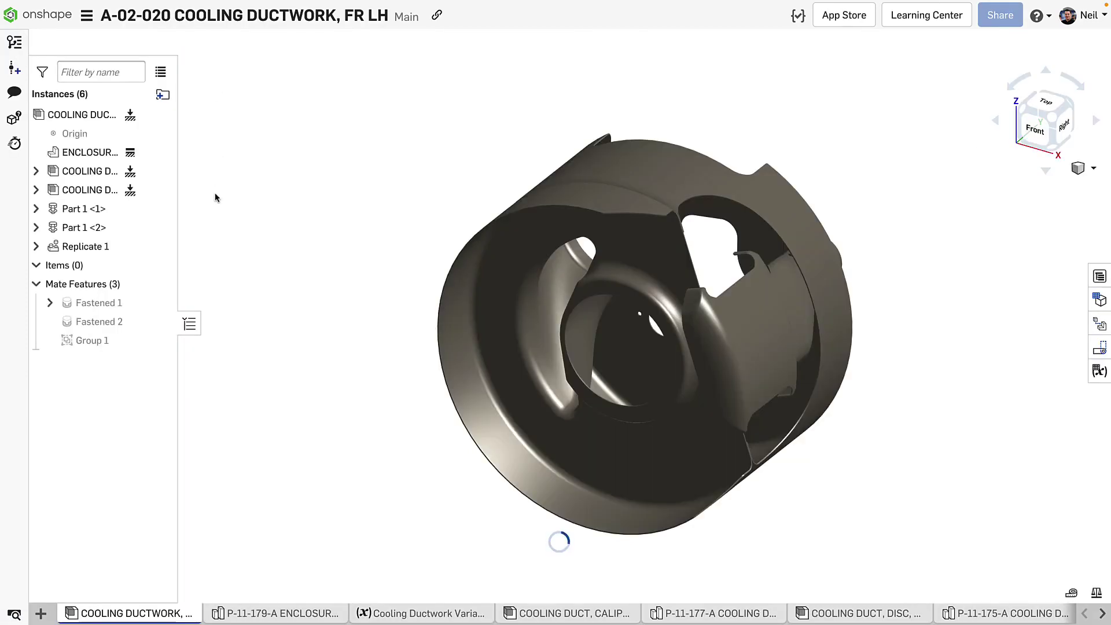
click(582, 212)
key(y)
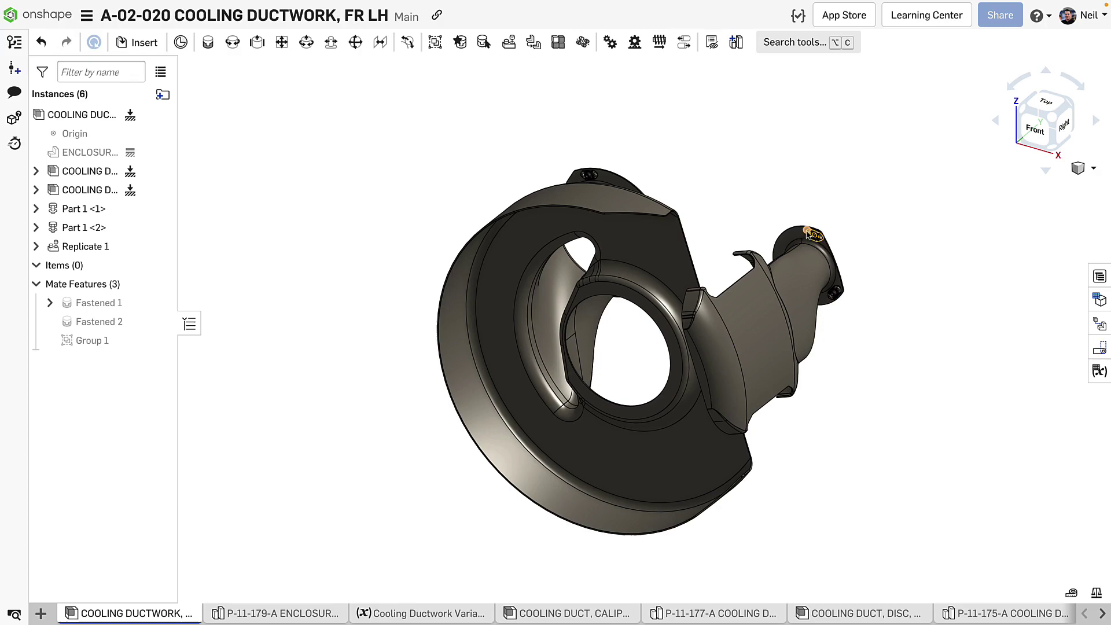
key(f)
scroll(847, 255, up, 3)
scroll(851, 250, up, 2)
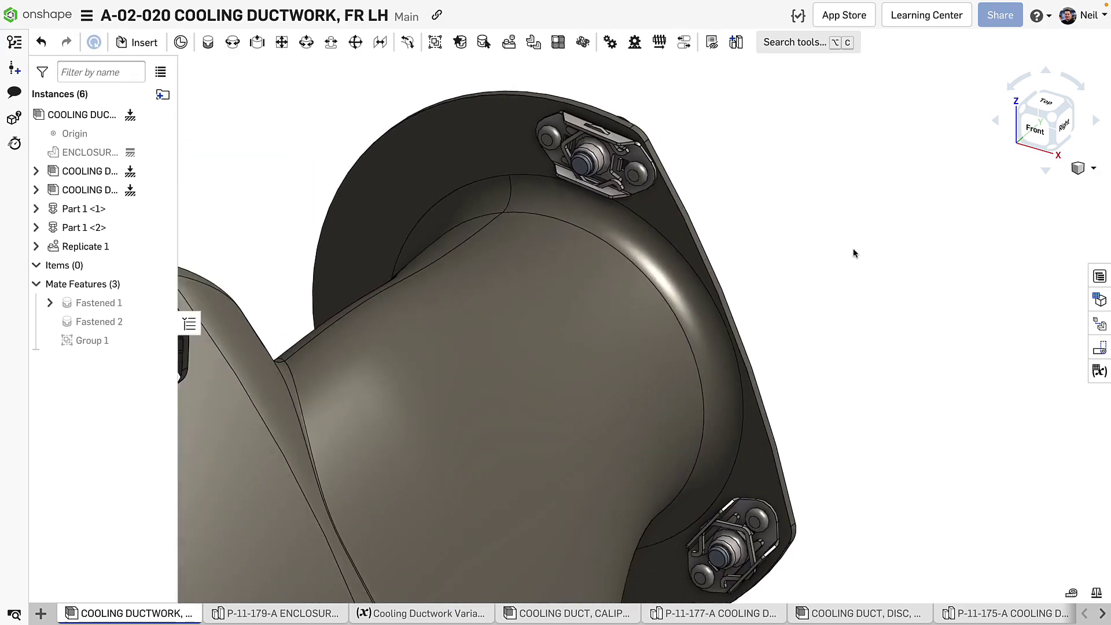
scroll(850, 249, down, 1)
right_drag(850, 248, 508, 127)
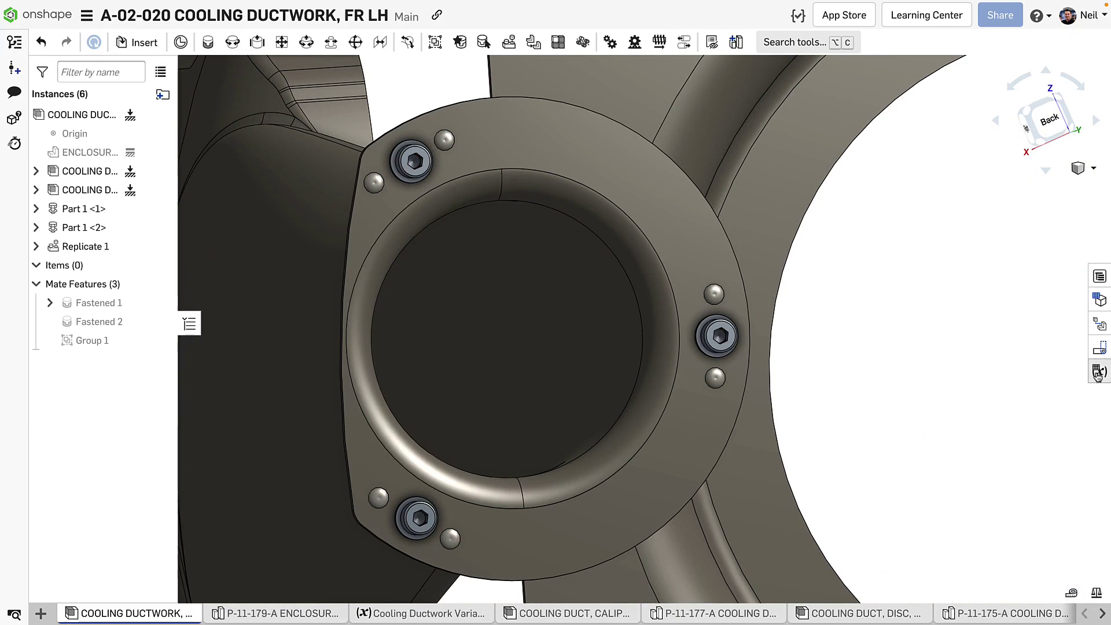
In the variable table, set CD_NUT_PLATE_ARRAY_NUM to 4 and CD_NUT_PLATE_INCL_ANGLE to 80 deg
click(1100, 371)
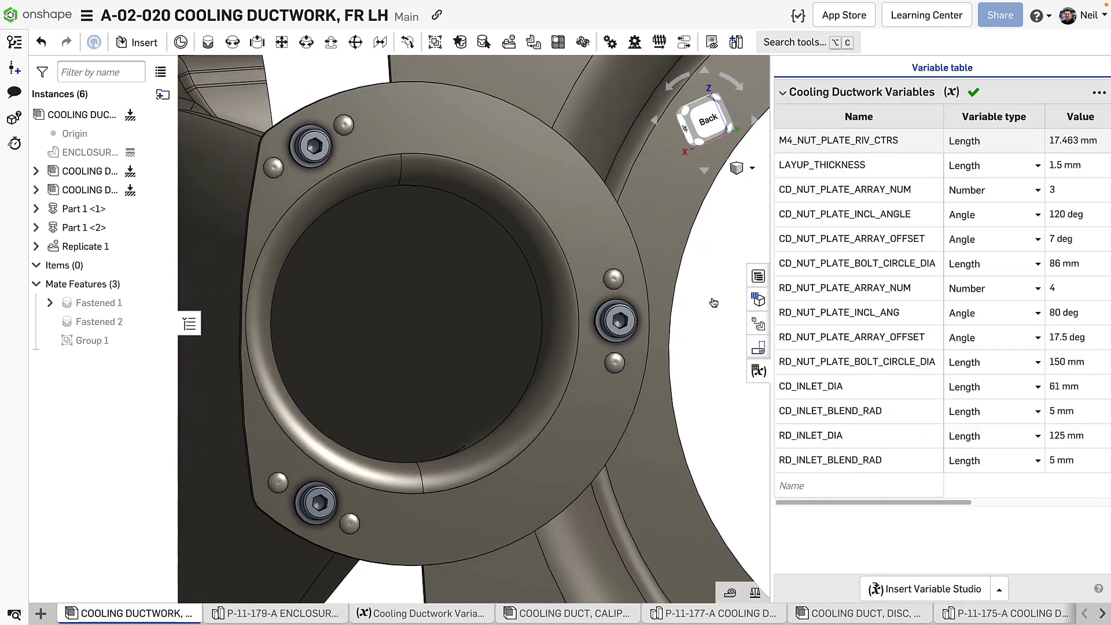
click(1068, 190)
text(4)
key(Return)
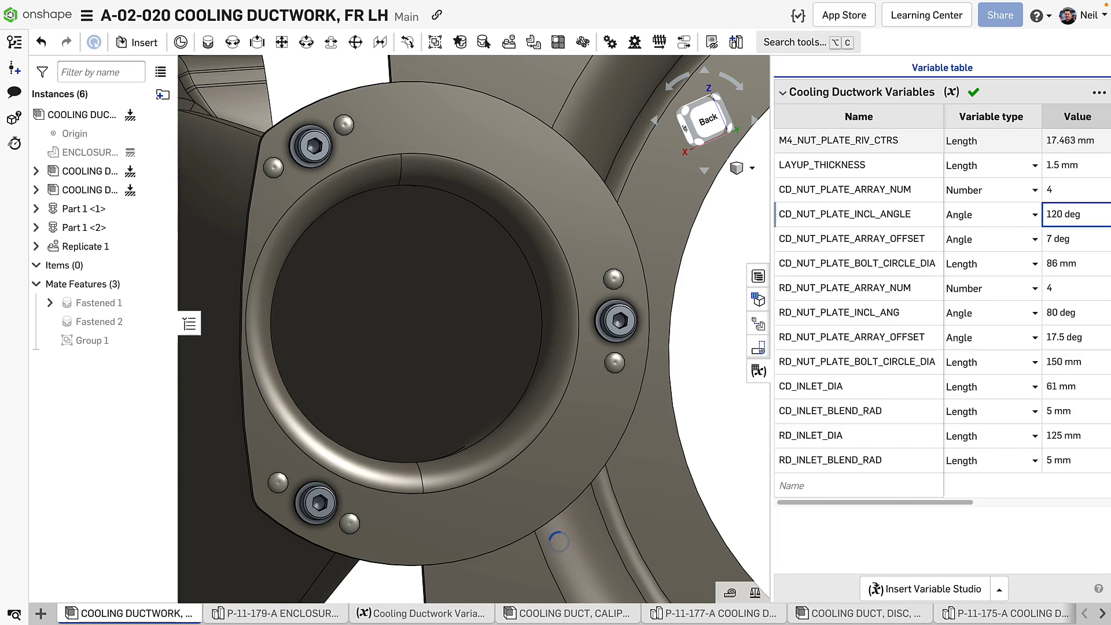
text(80)
key(Return)
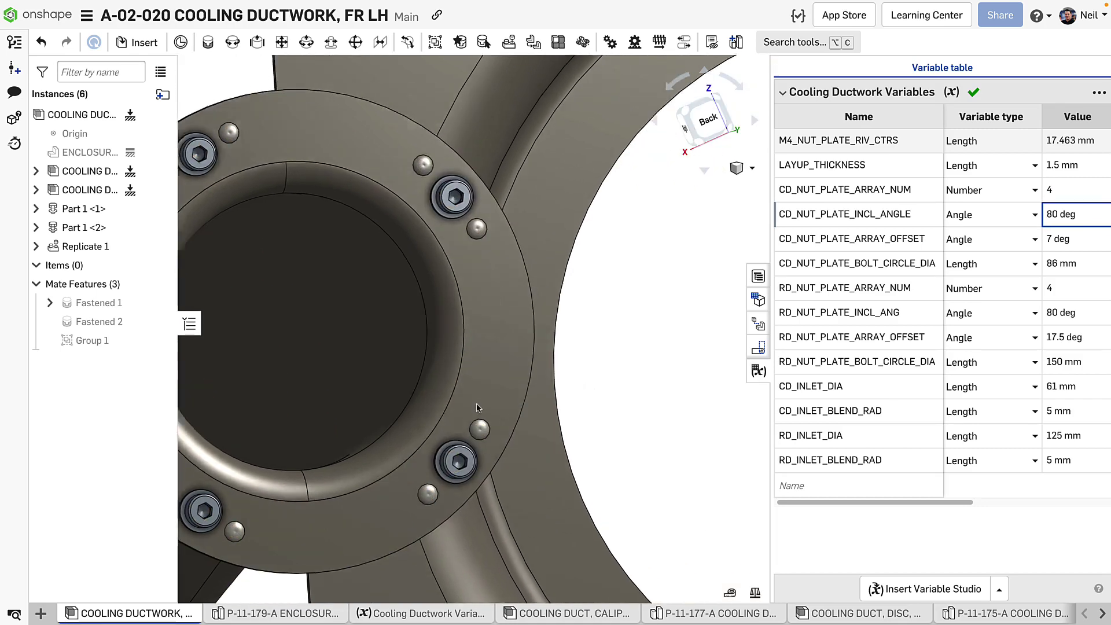
Set RD_NUT_PLATE_ARRAY_NUM to 5 and RD_NUT_PLATE_INCL_ANG to 60 deg
scroll(612, 339, up, 5)
scroll(612, 338, down, 5)
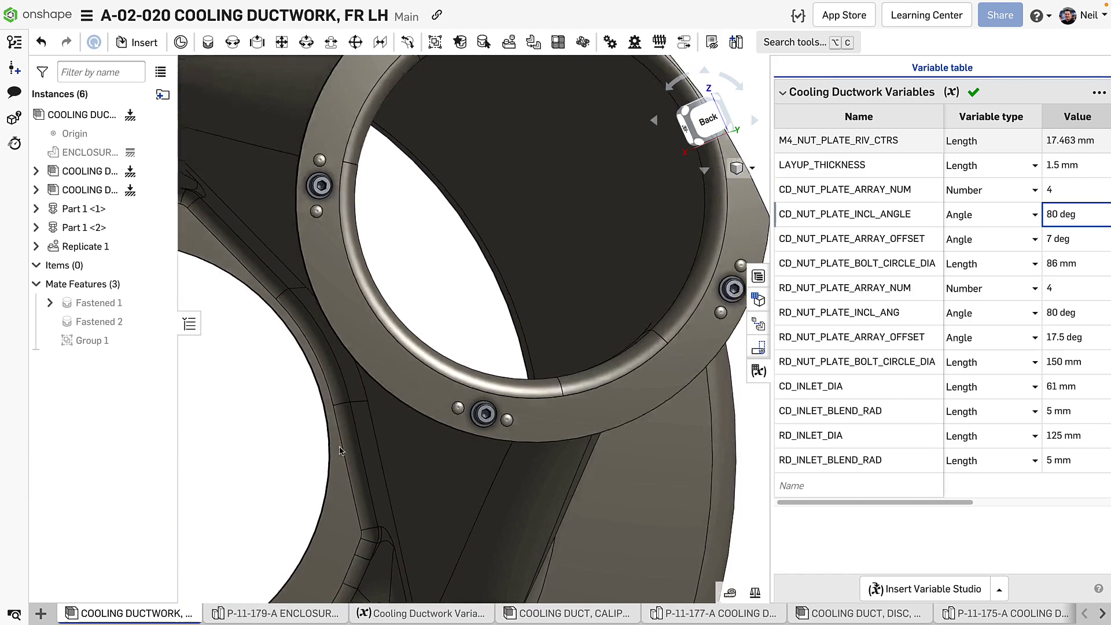
double_click(1069, 291)
text(5)
key(Return)
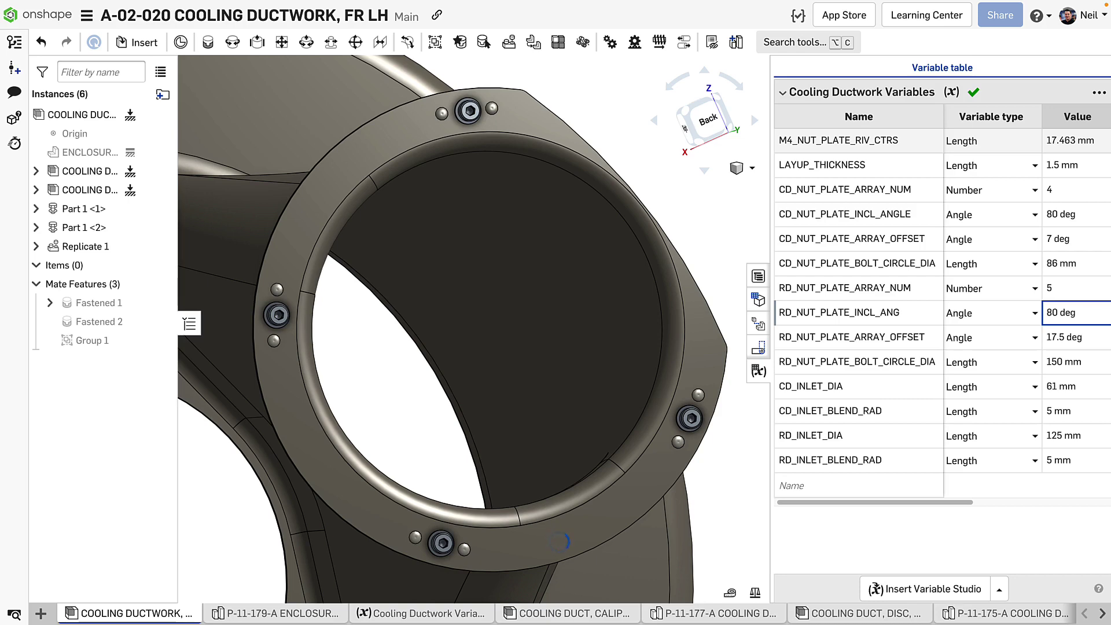
text(60)
key(Return)
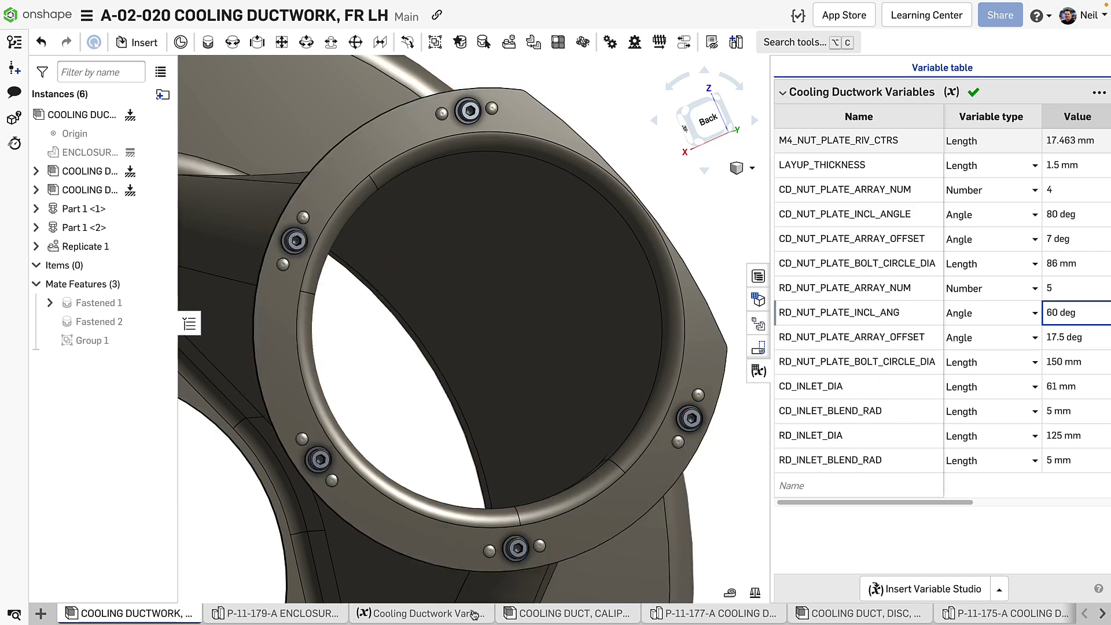
In Cooling Ductwork Variables, widen the Value column to read CD_NUT_PLATE_INCL_ANGLE's full expression, unchanged
click(473, 614)
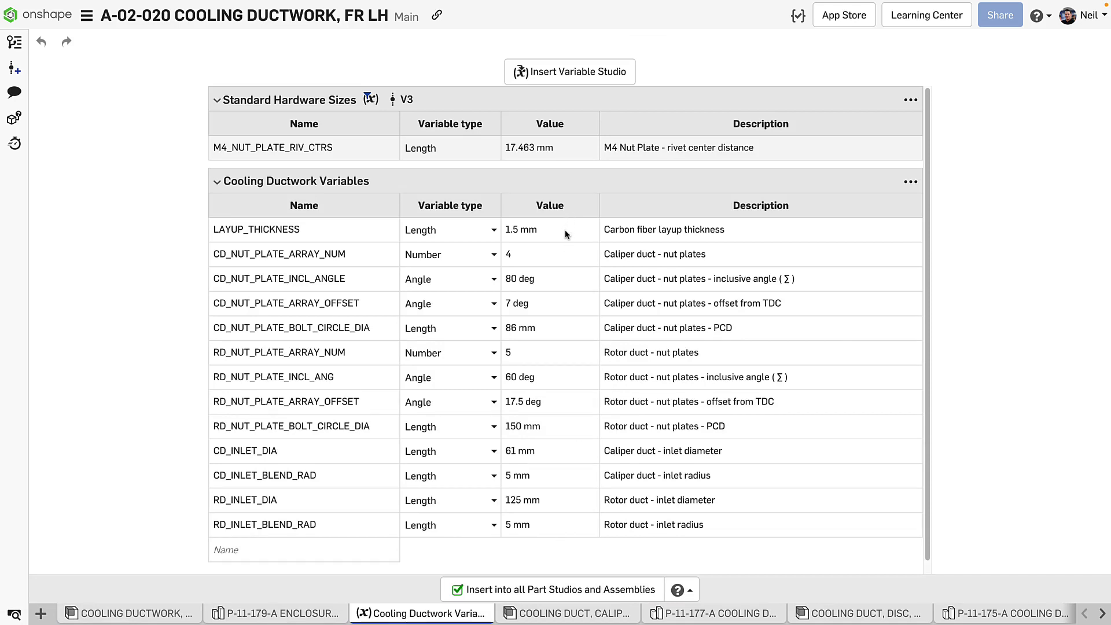
double_click(564, 278)
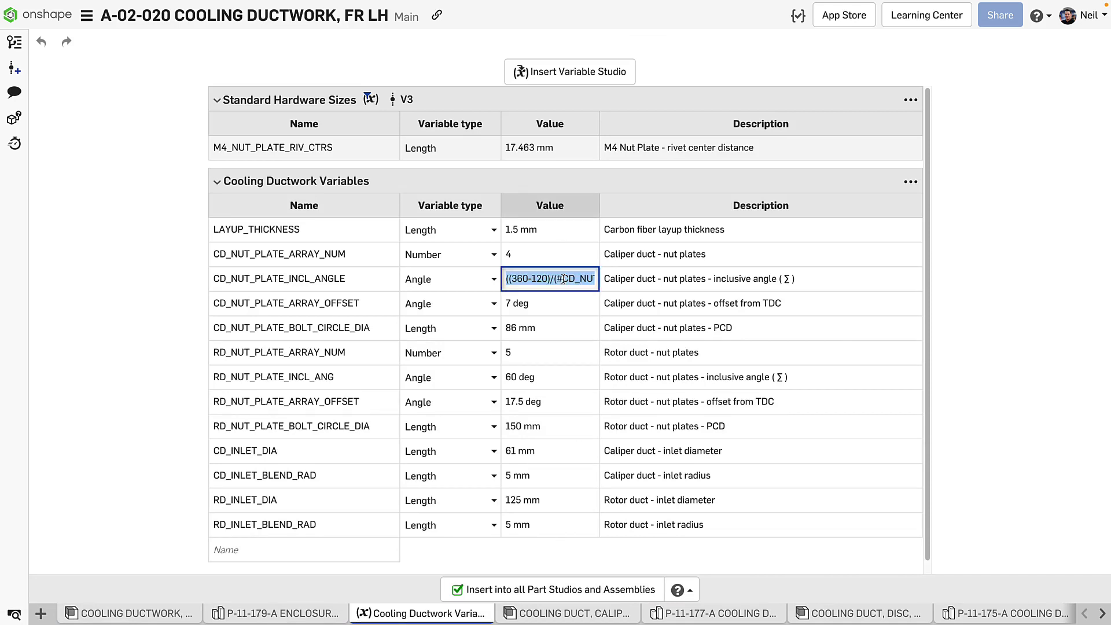
drag(597, 207, 716, 205)
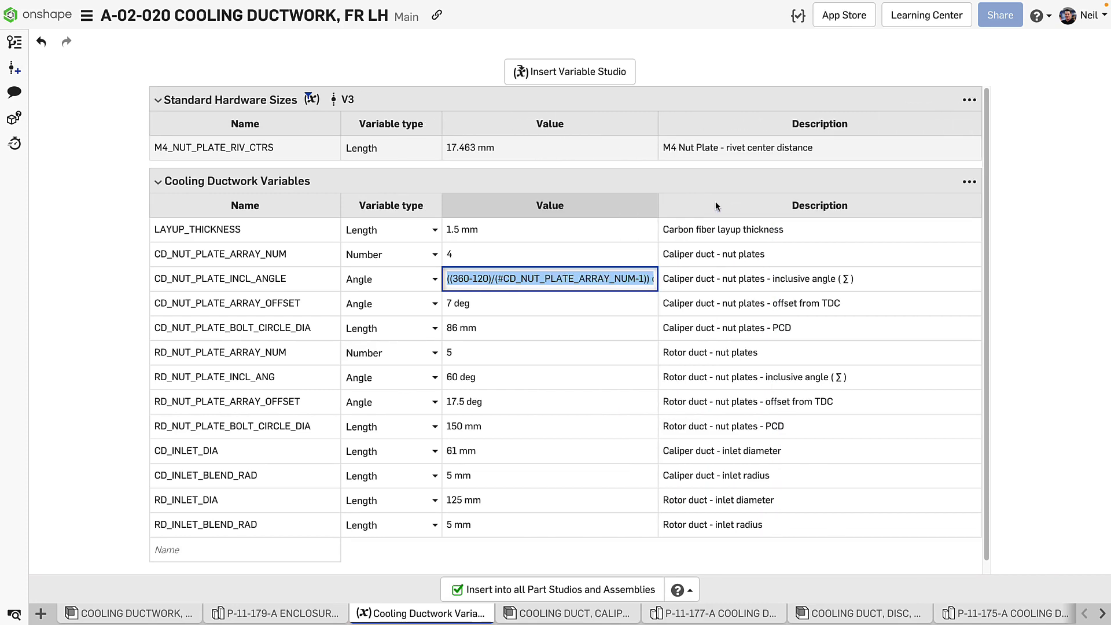
click(317, 145)
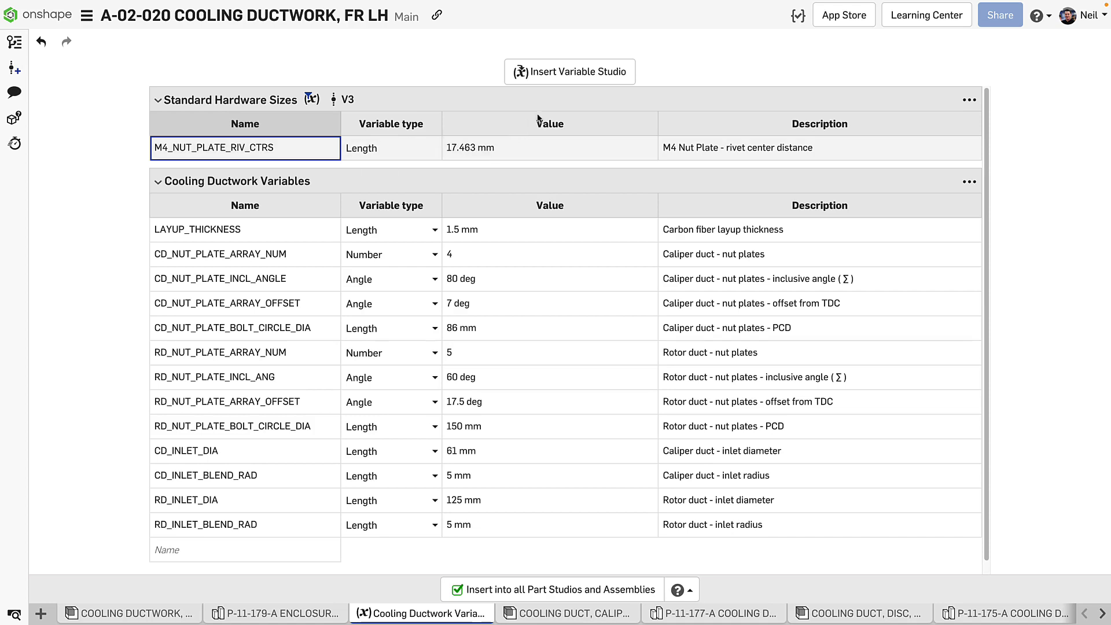
click(578, 84)
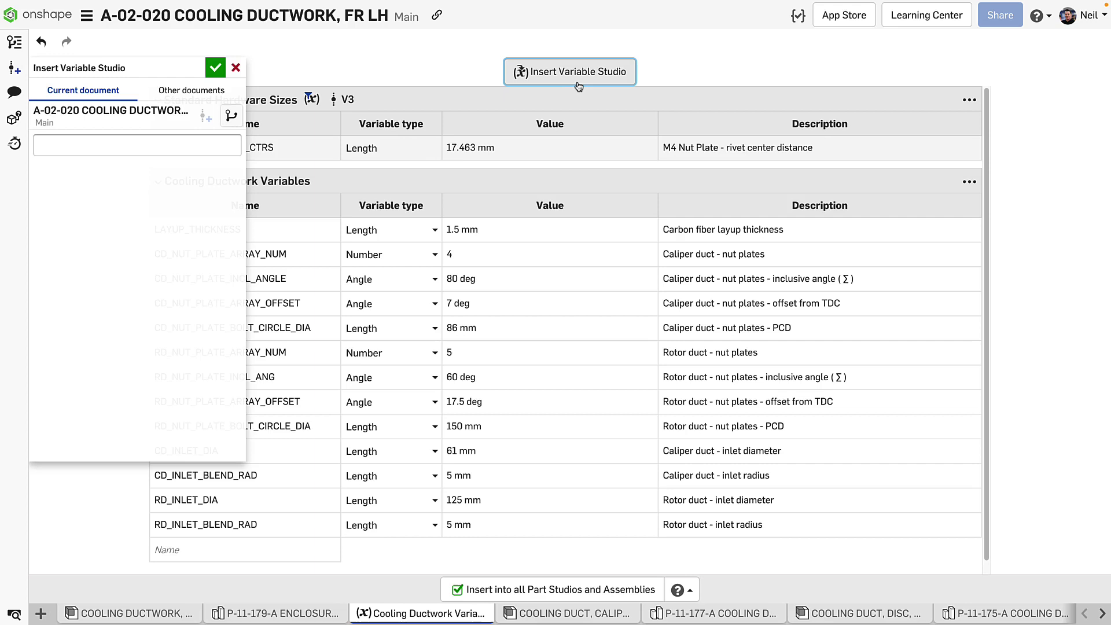
click(204, 94)
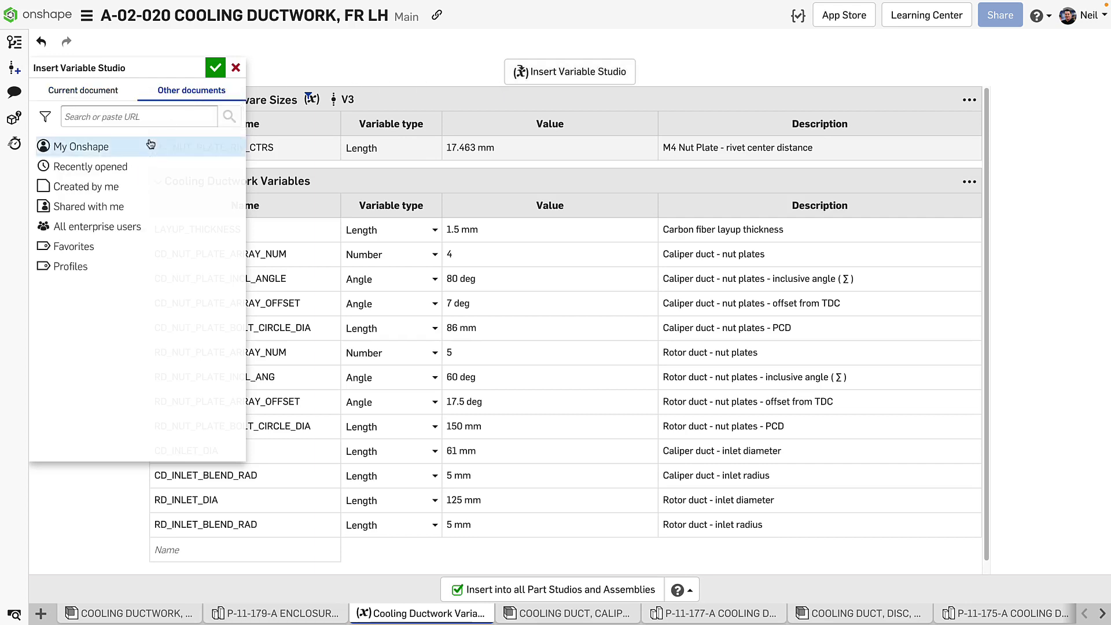
click(90, 166)
click(125, 171)
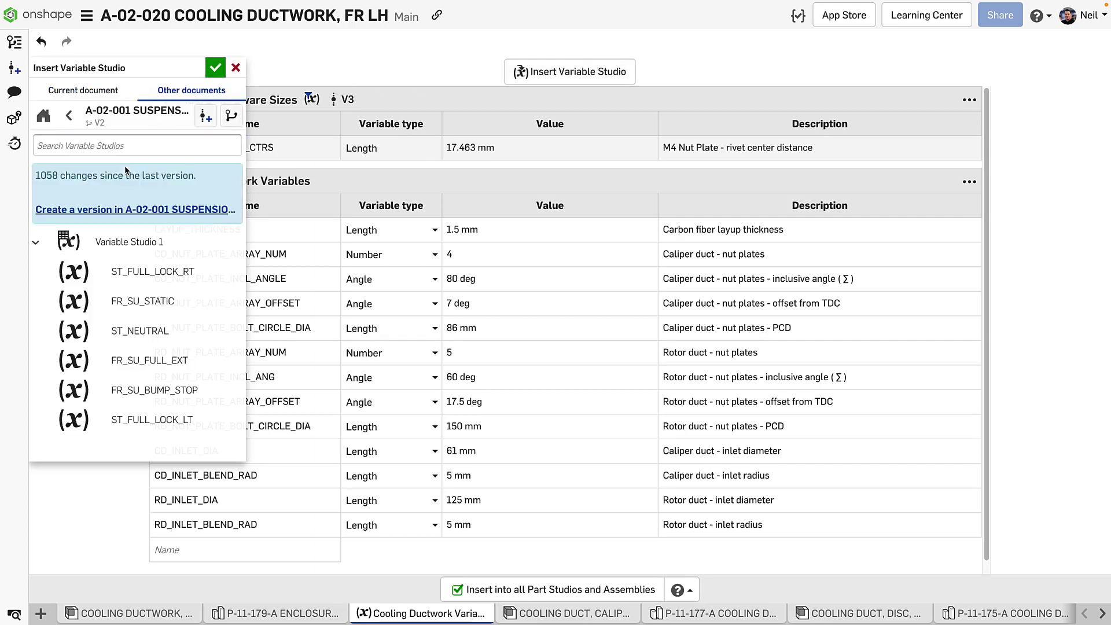
click(236, 68)
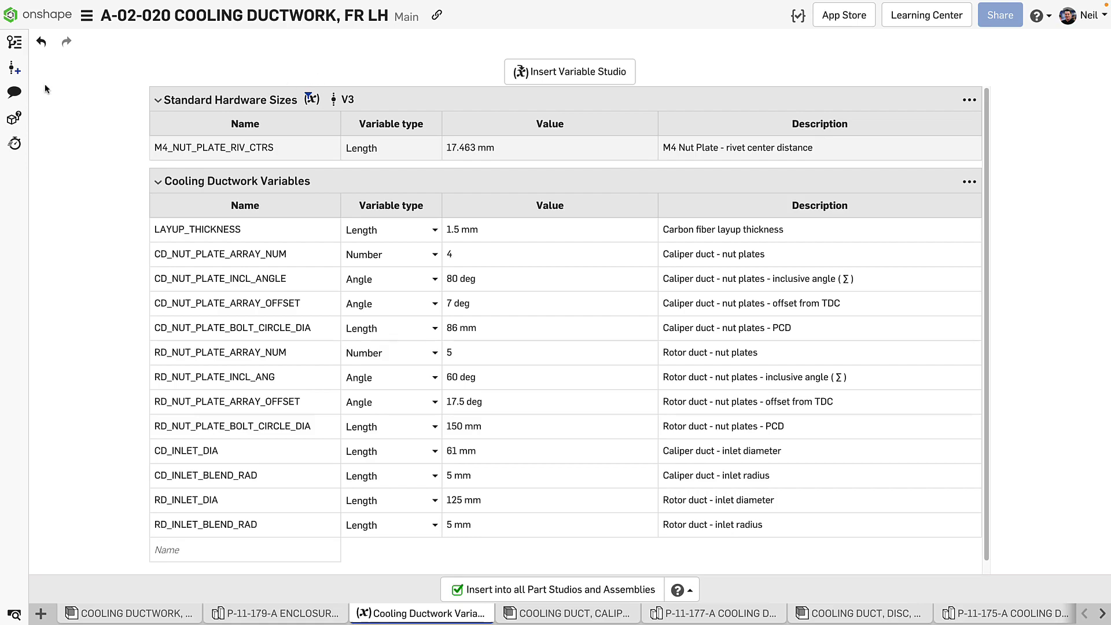
Save the variable edits as version V6 and check S-017's Variable Studio reference for updates
click(15, 68)
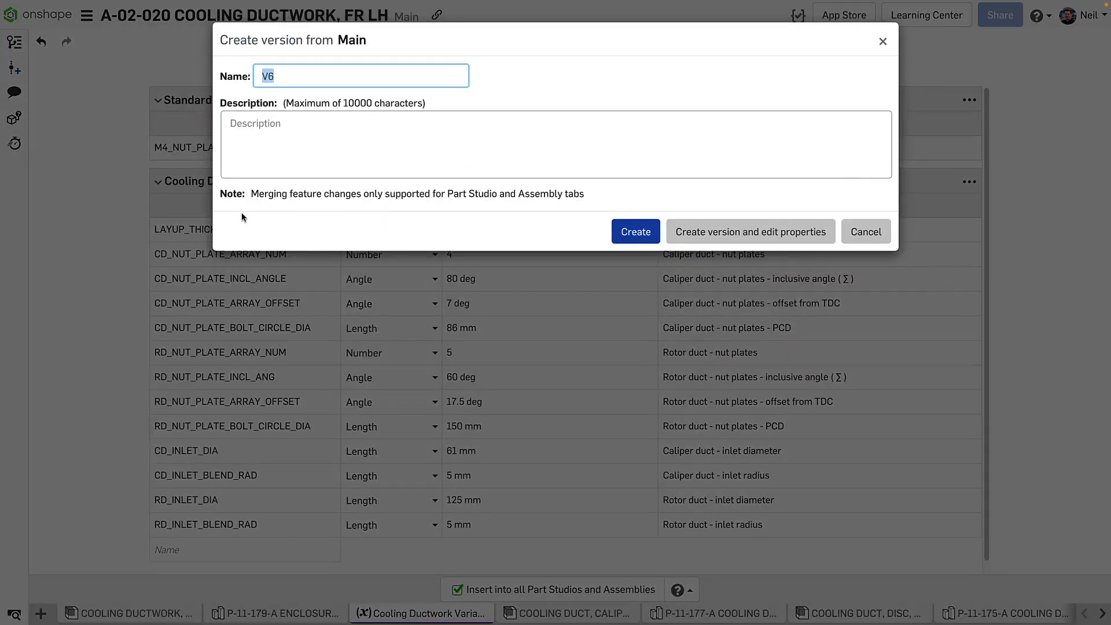
click(636, 231)
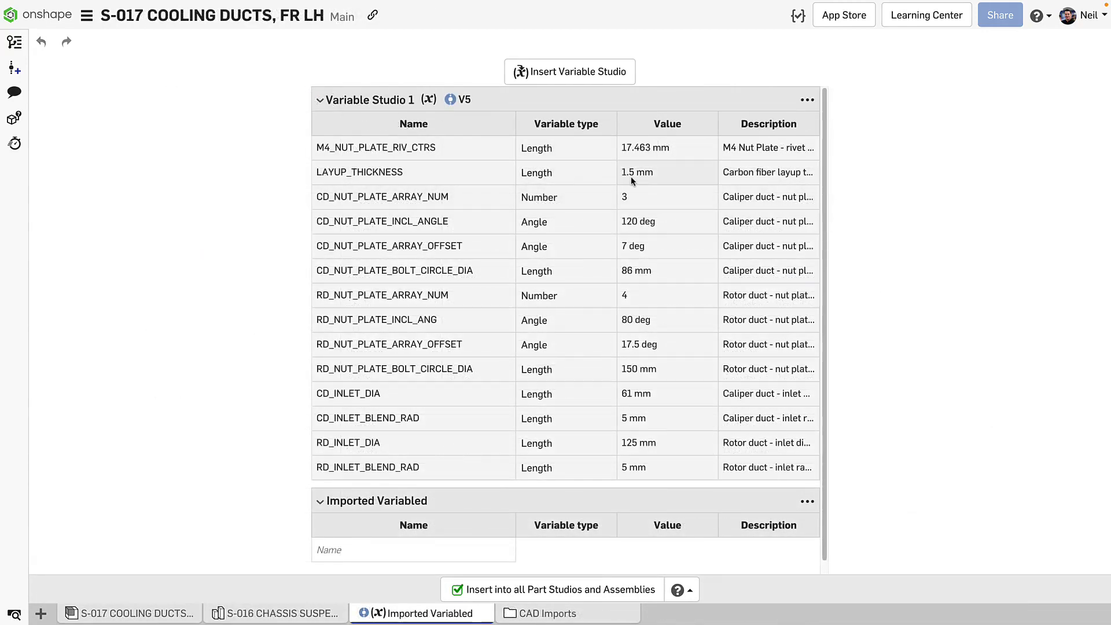
click(808, 100)
click(795, 164)
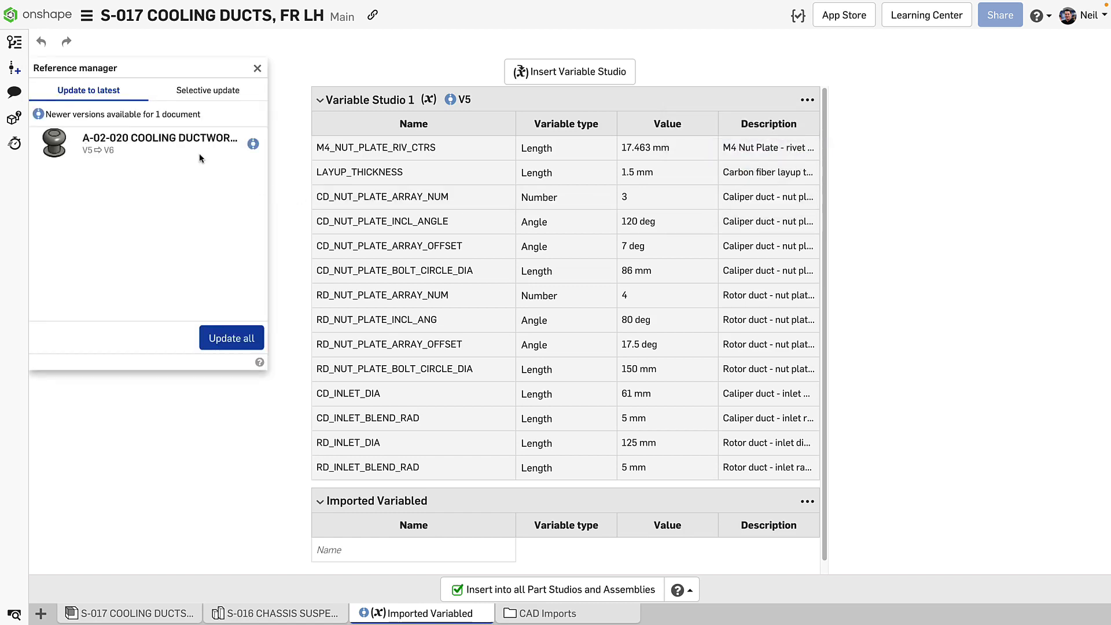
Update S-017's imported ductwork variables from V5 to V6 and untick Insert into all Part Studios and Assemblies
click(207, 99)
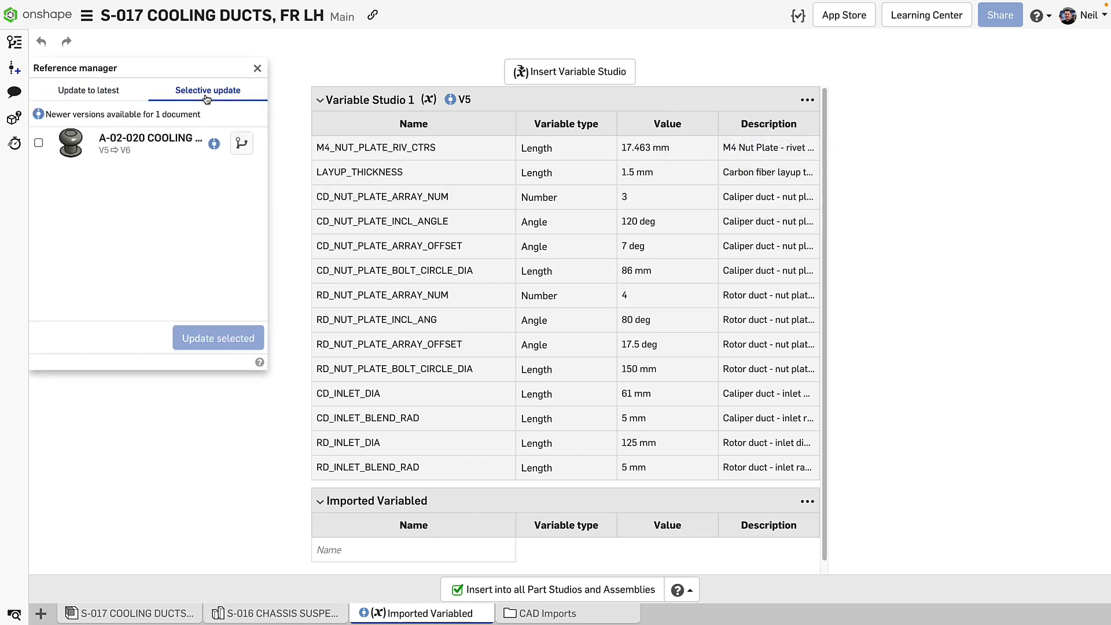
click(235, 138)
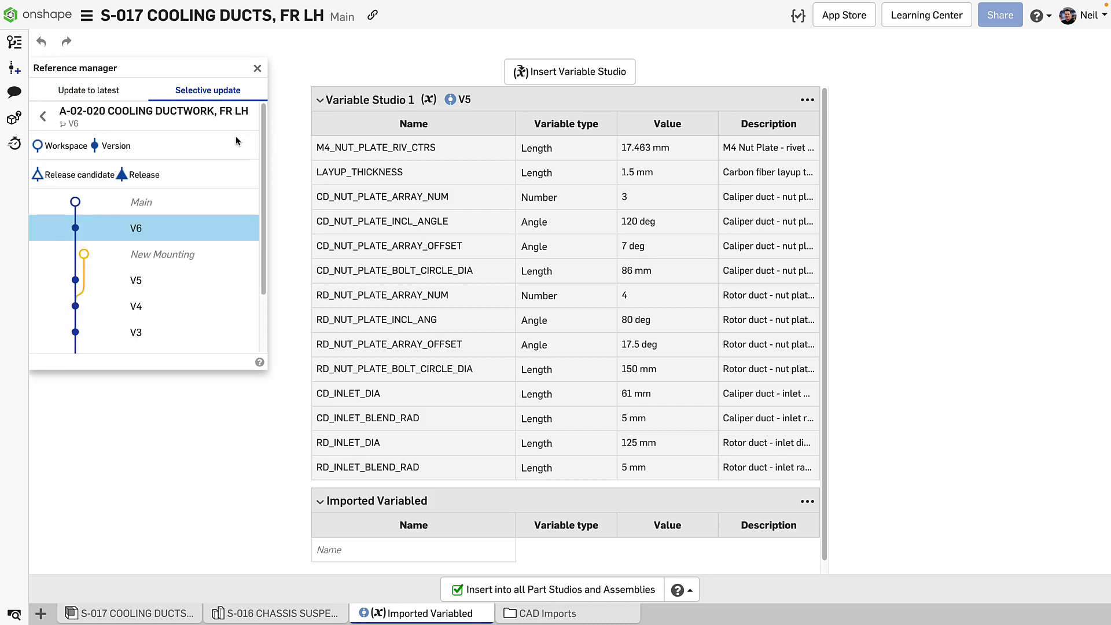
click(89, 90)
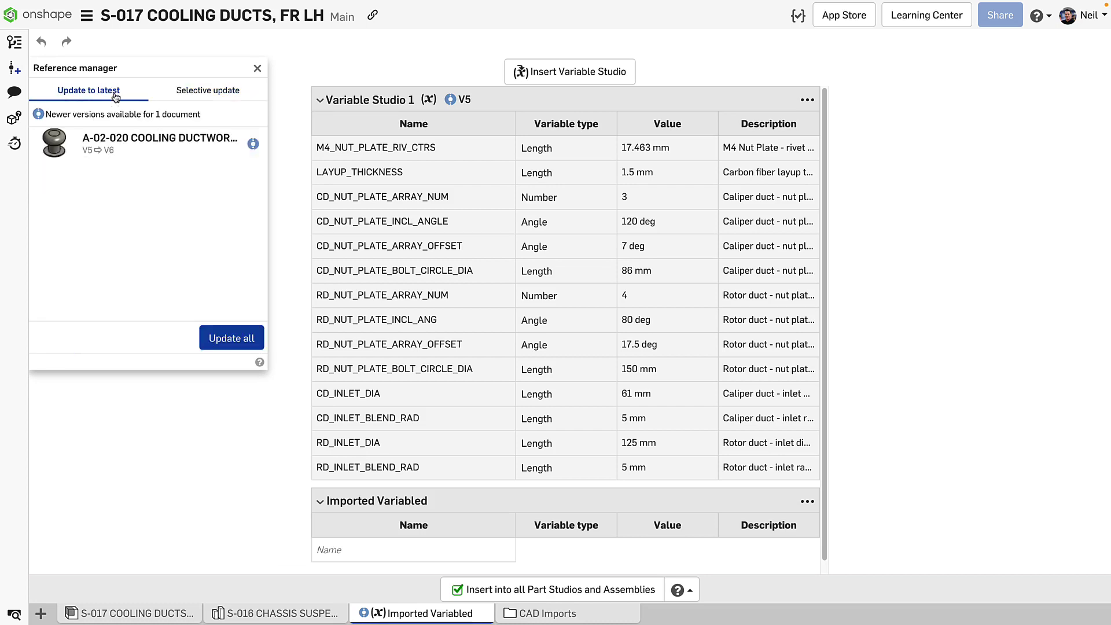
click(235, 339)
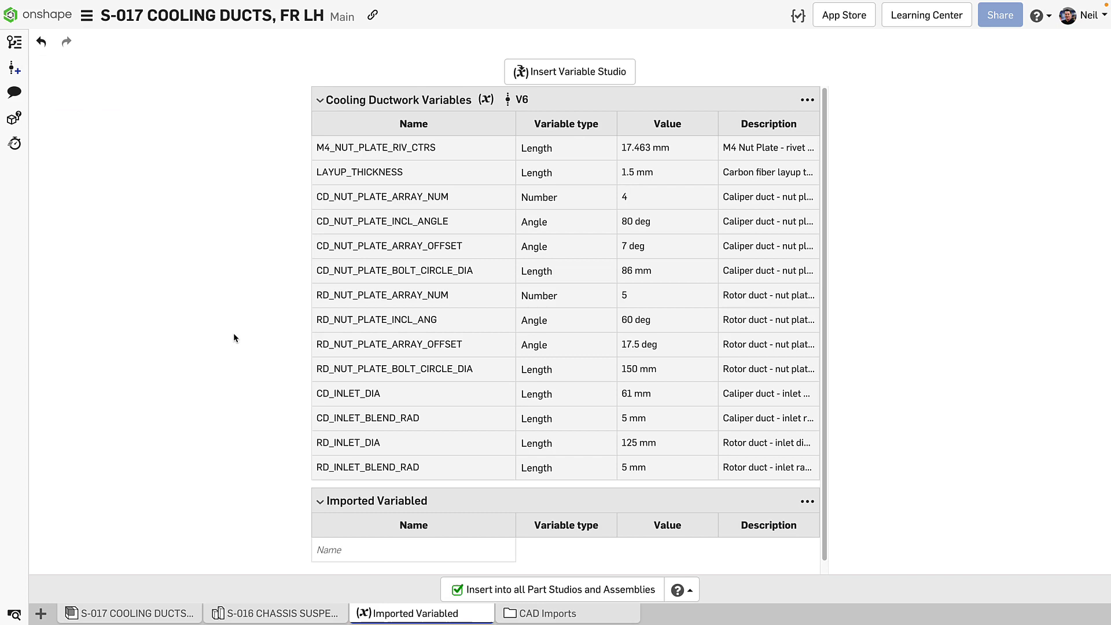
click(457, 590)
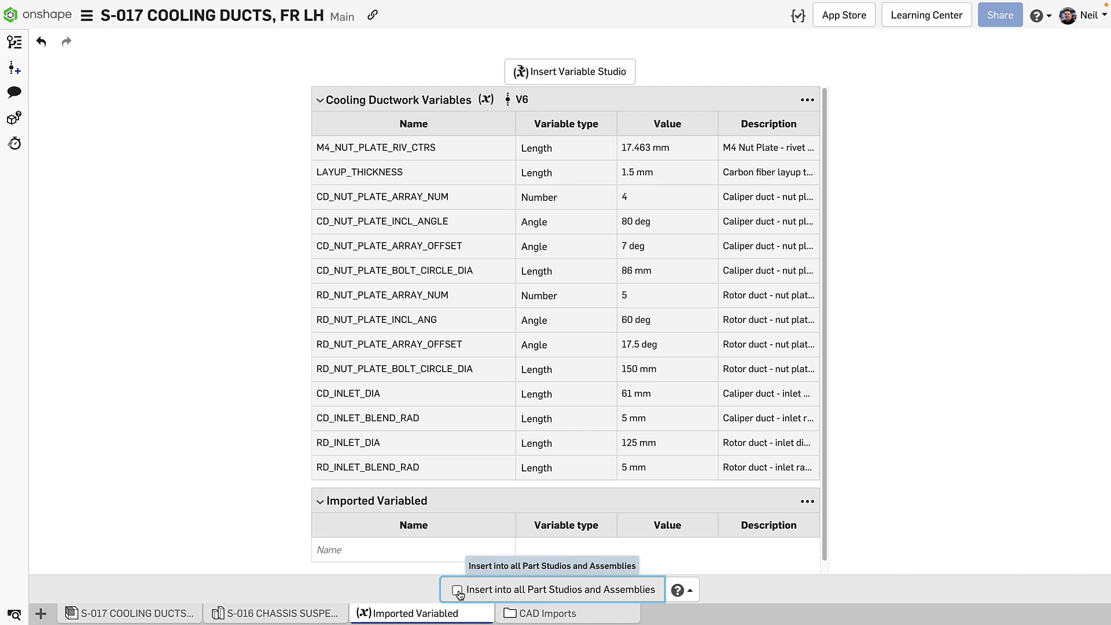
In S-016's variable table, select RD offset, CD count and angle, and four RD duct variables for import
click(336, 619)
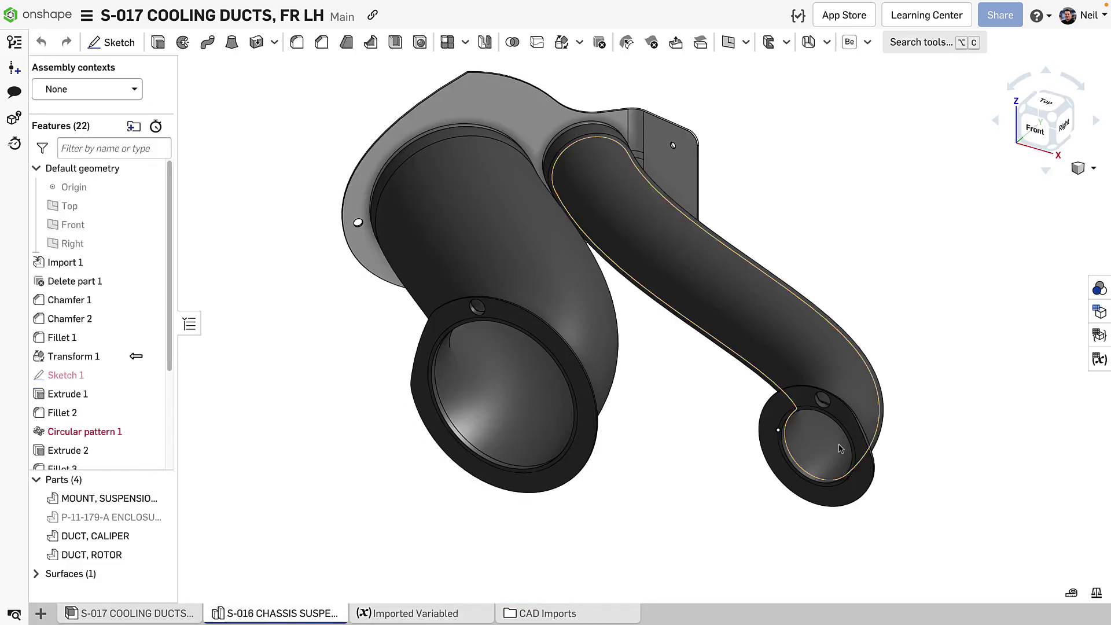
click(1099, 359)
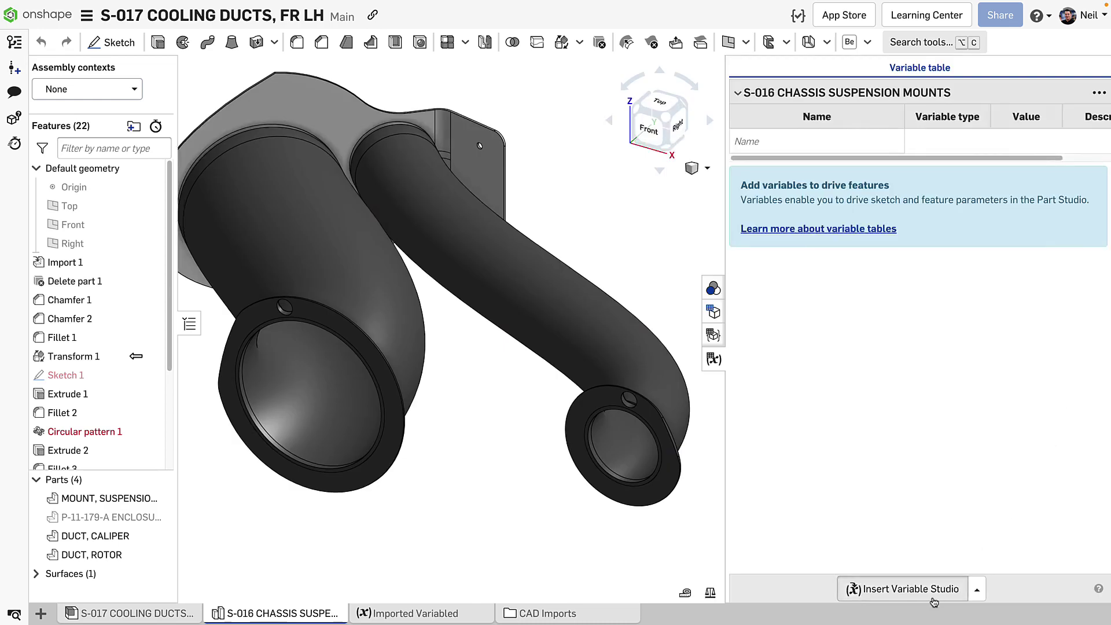
click(926, 593)
click(135, 209)
click(132, 236)
click(132, 265)
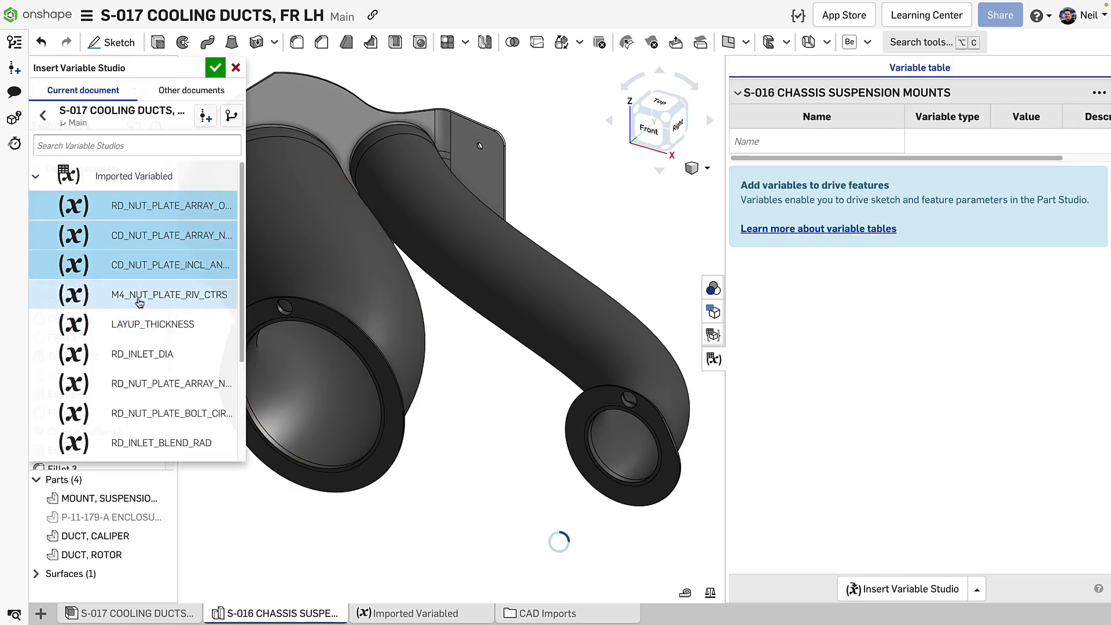
click(143, 354)
click(150, 384)
click(155, 414)
click(160, 443)
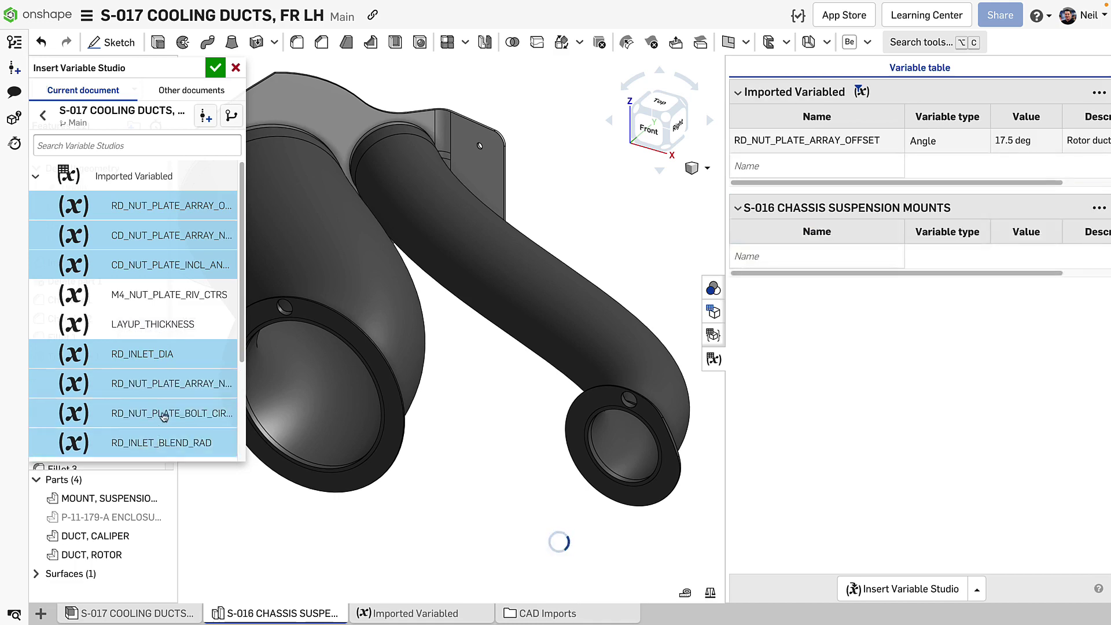
Add the remaining CD inlet and nut-plate variables, confirm import, then update suspension references to V6
scroll(165, 403, down, 1)
scroll(166, 403, down, 1)
click(149, 423)
click(145, 445)
scroll(162, 396, down, 3)
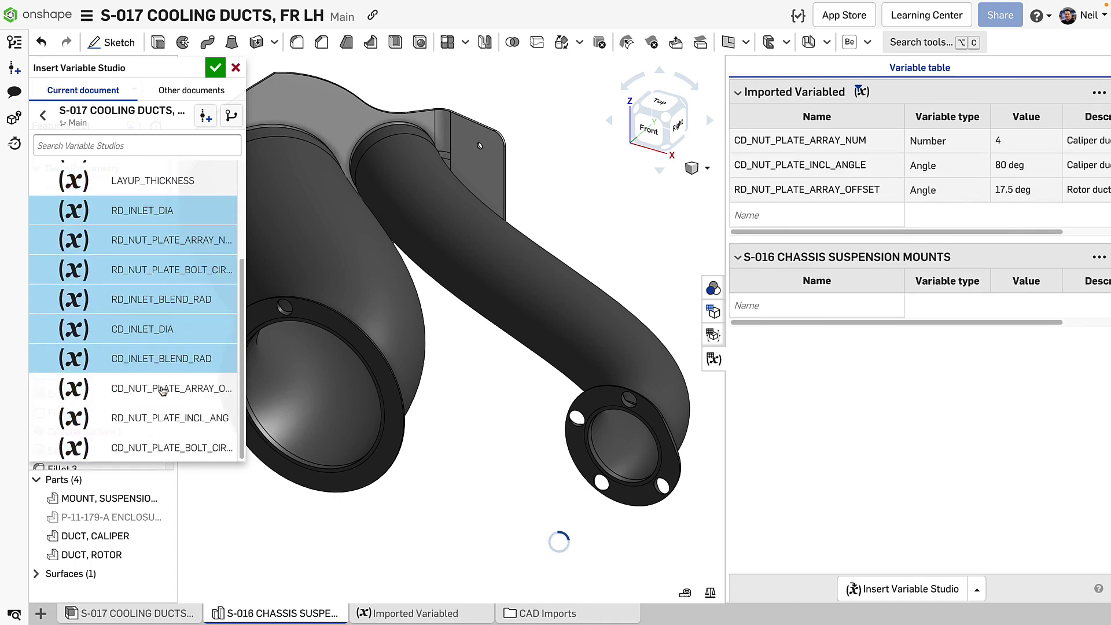
click(159, 395)
click(152, 418)
click(153, 447)
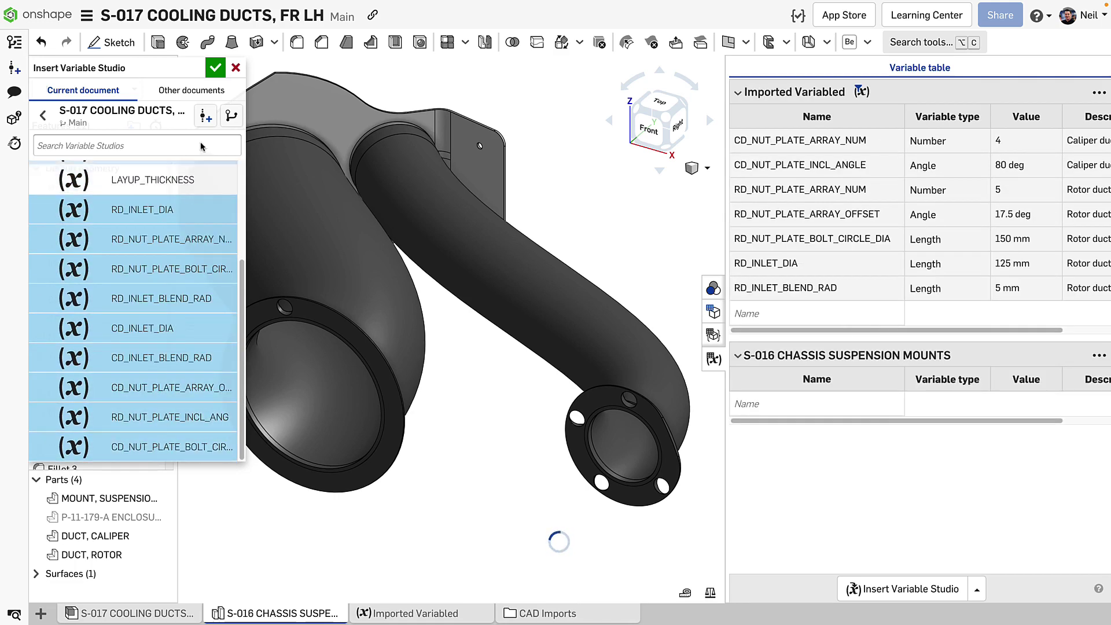
click(214, 71)
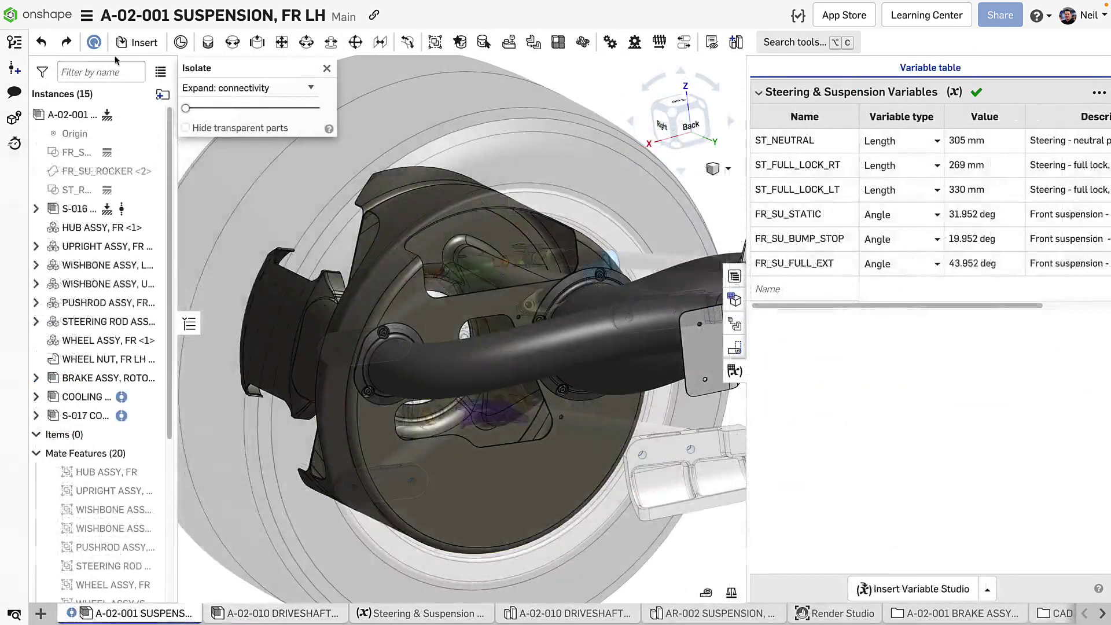
click(93, 43)
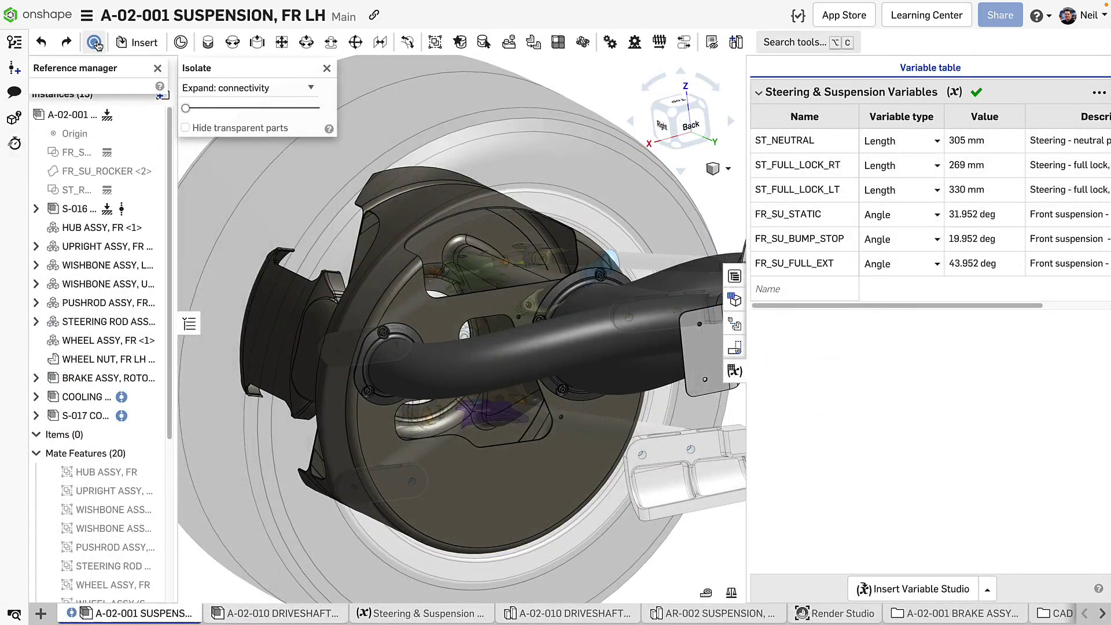
click(246, 336)
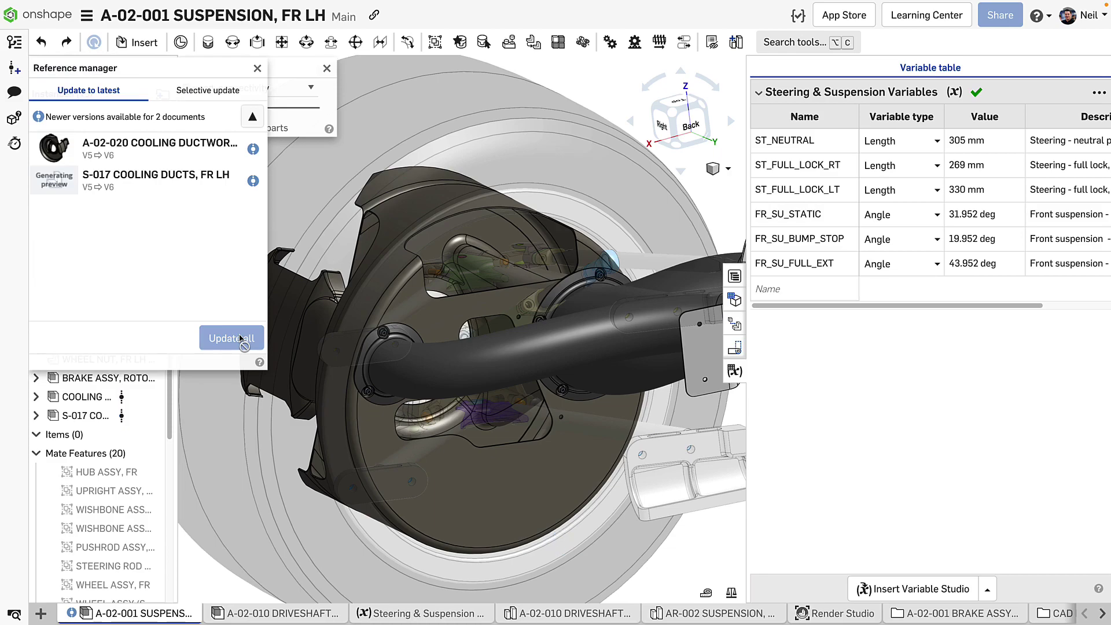